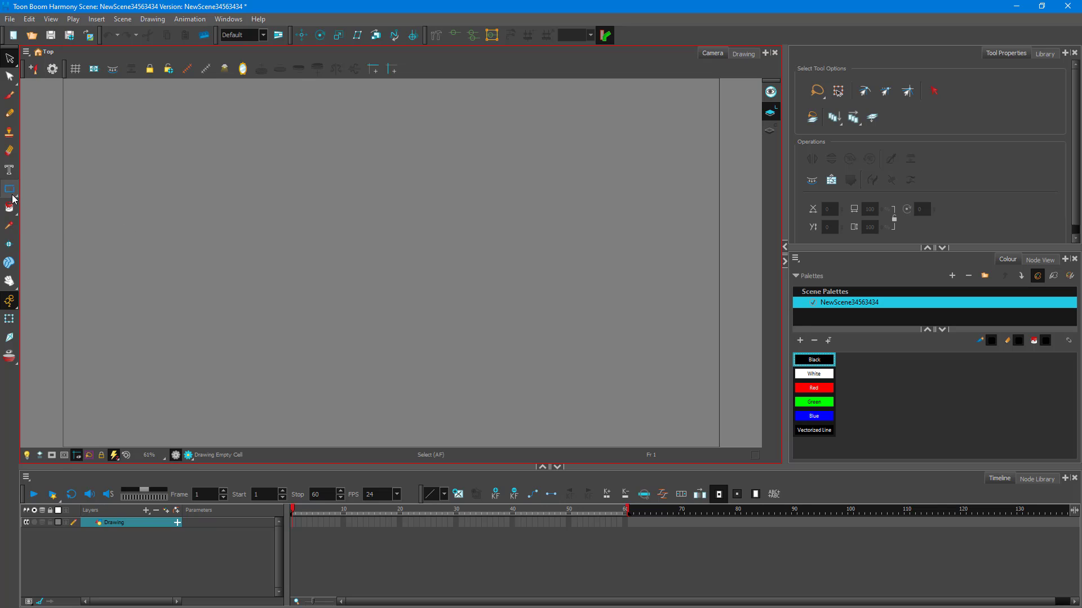
Draw a black-outlined circle near the left side of the camera frame with the Ellipse tool and fill it with Green.
{"action": "left_click", "coordinate": [13, 195]}
{"action": "left_click", "coordinate": [131, 205]}
{"action": "key", "text": "alt+="}
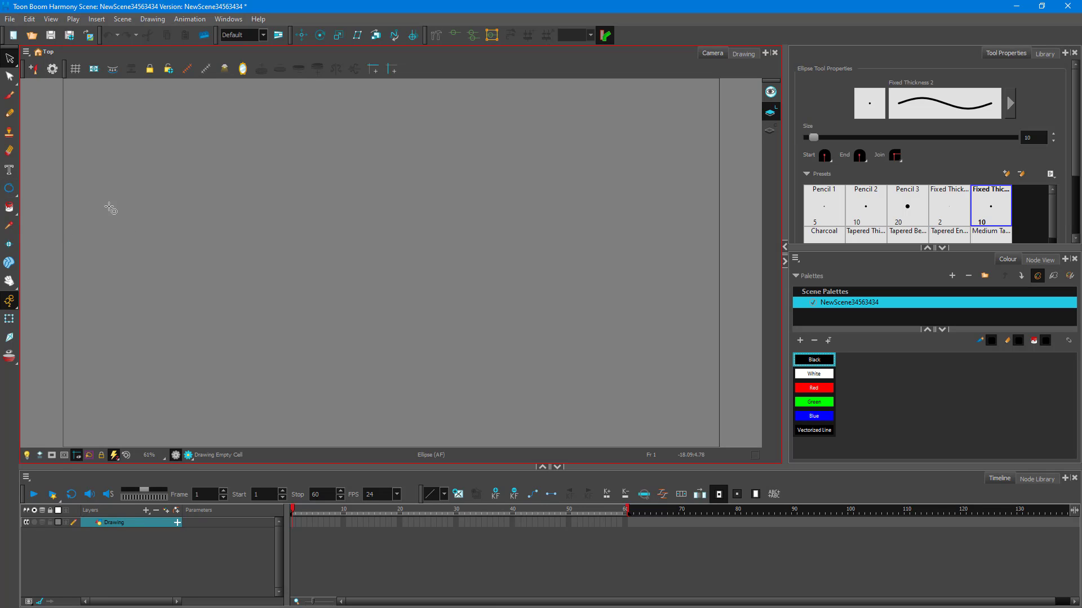
{"action": "left_click_drag", "start_coordinate": [92, 176], "coordinate": [211, 306]}
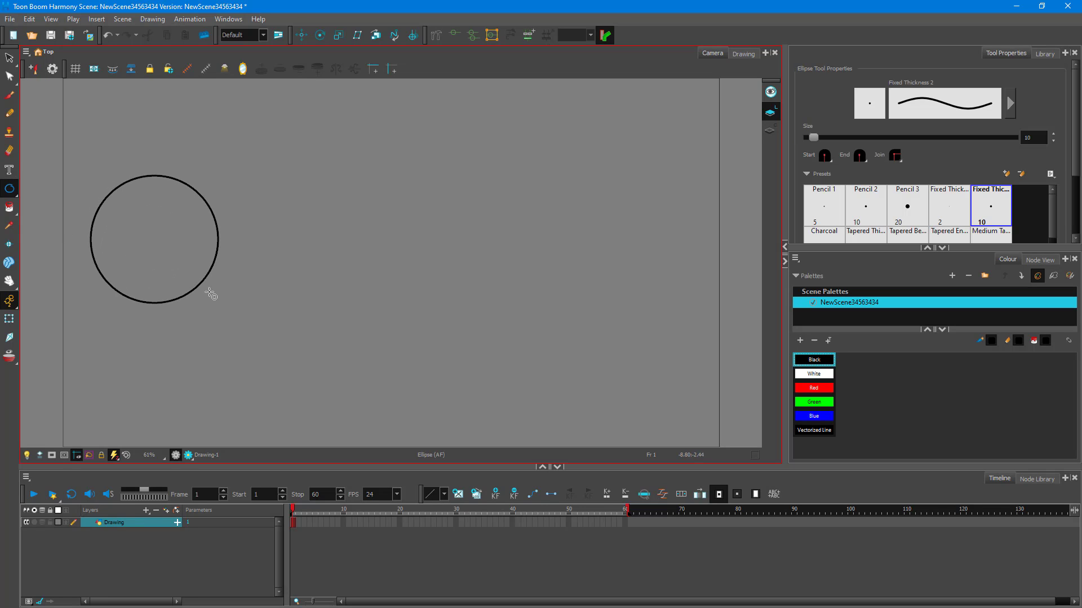
{"action": "left_click", "coordinate": [9, 208]}
{"action": "left_click", "coordinate": [814, 402]}
{"action": "left_click", "coordinate": [181, 249]}
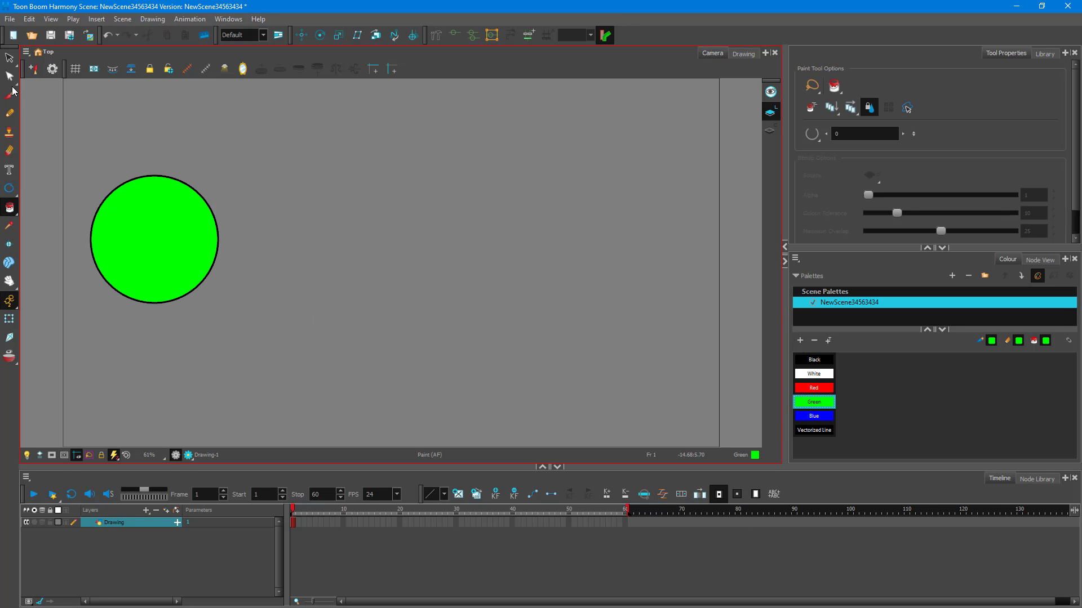
Extend the circle drawing's exposure to frame 60.
{"action": "left_click", "coordinate": [10, 61]}
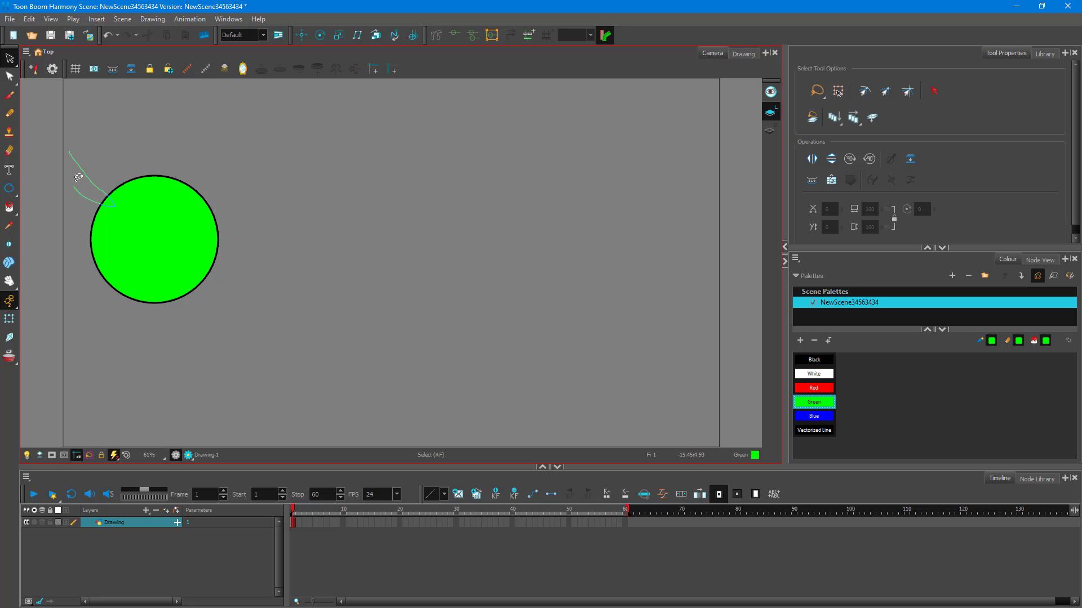
{"action": "mouse_move", "coordinate": [99, 151]}
{"action": "left_mouse_down"}
{"action": "mouse_move", "coordinate": [225, 381]}
{"action": "mouse_move", "coordinate": [110, 132]}
{"action": "left_mouse_up"}
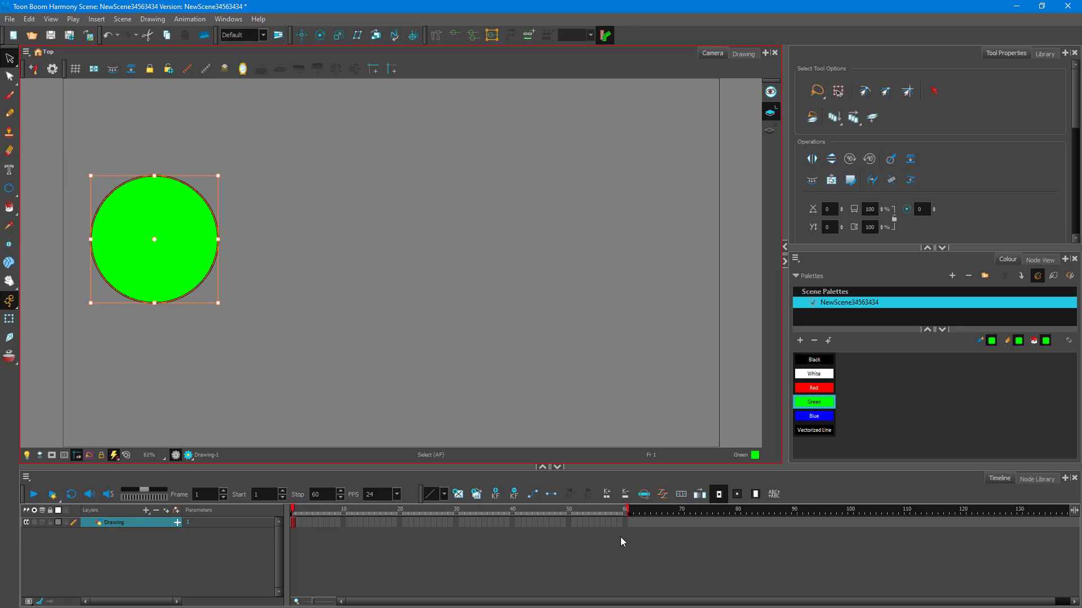
{"action": "left_click", "coordinate": [624, 523]}
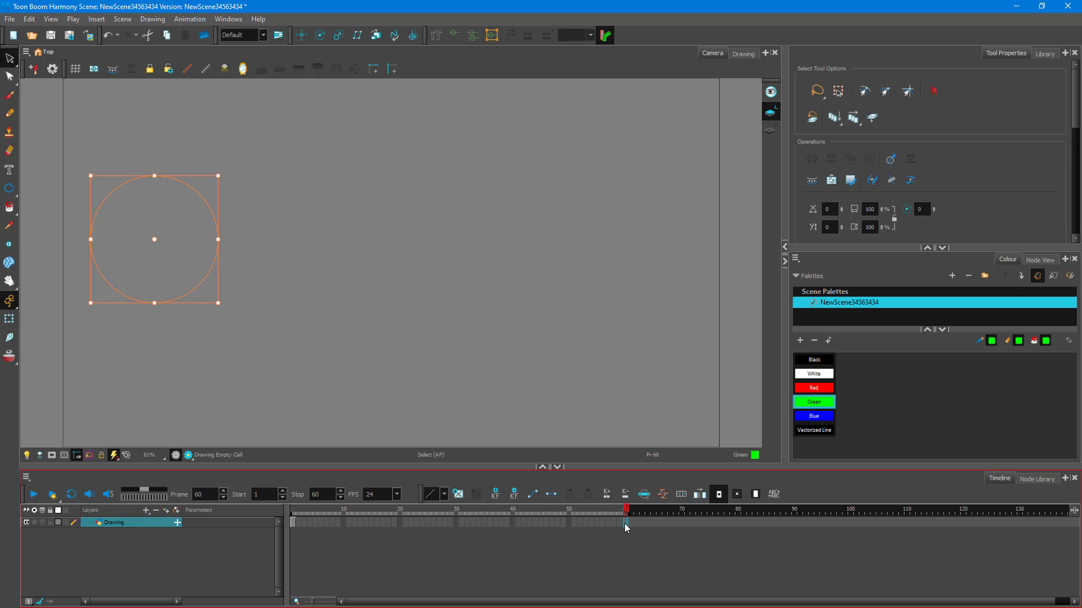
{"action": "key", "text": "F5"}
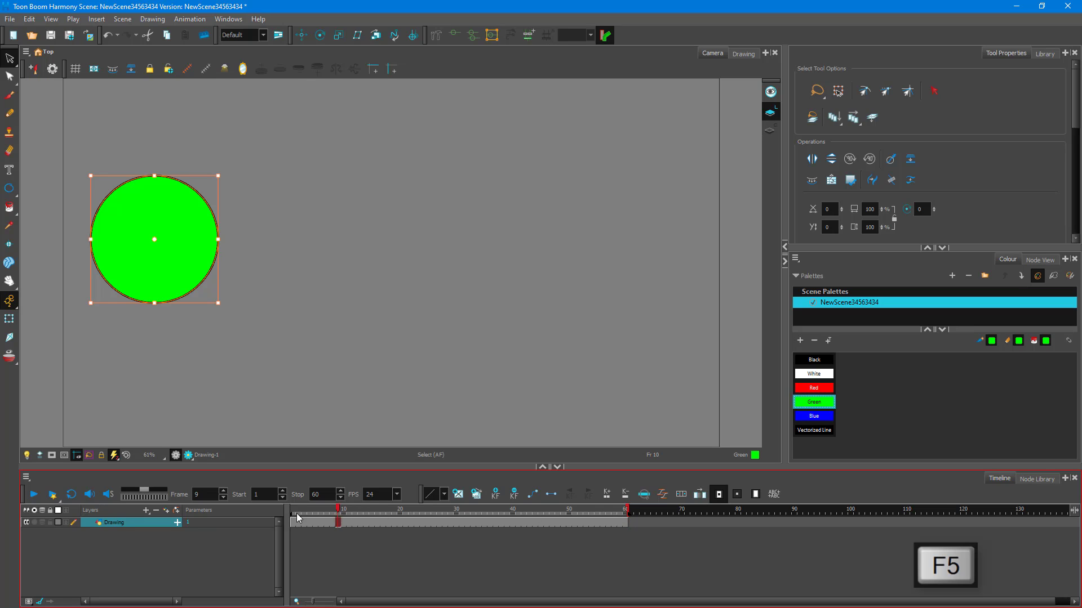
At frame 1, shift the circle slightly down and left as a whole layer, and place its pivot at the circle's centre.
{"action": "left_click", "coordinate": [294, 523]}
{"action": "left_click", "coordinate": [10, 319]}
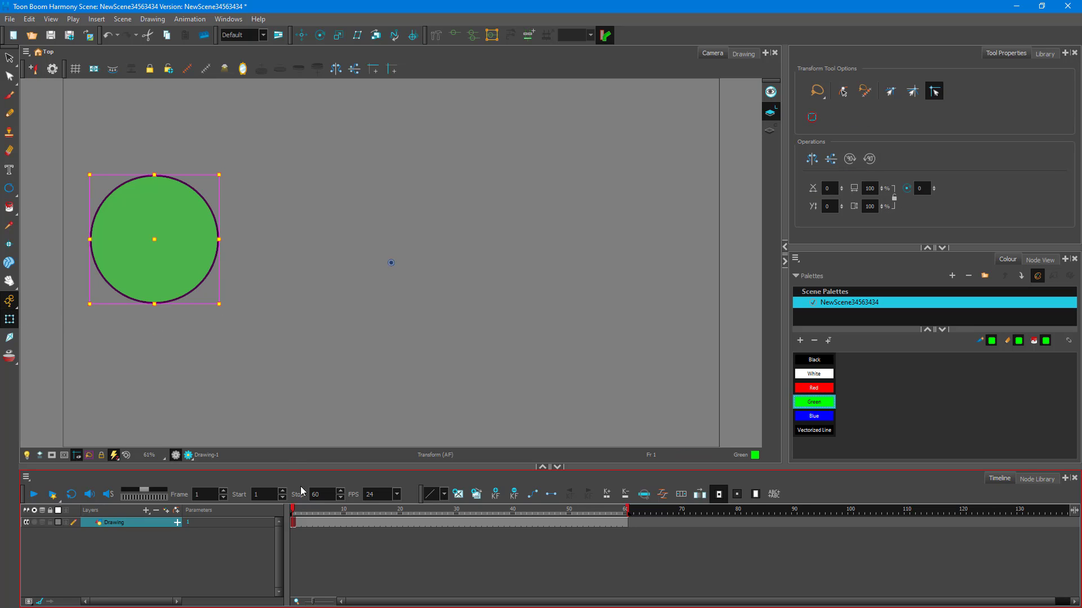
{"action": "left_click_drag", "start_coordinate": [199, 250], "coordinate": [186, 259]}
{"action": "left_click", "coordinate": [301, 35]}
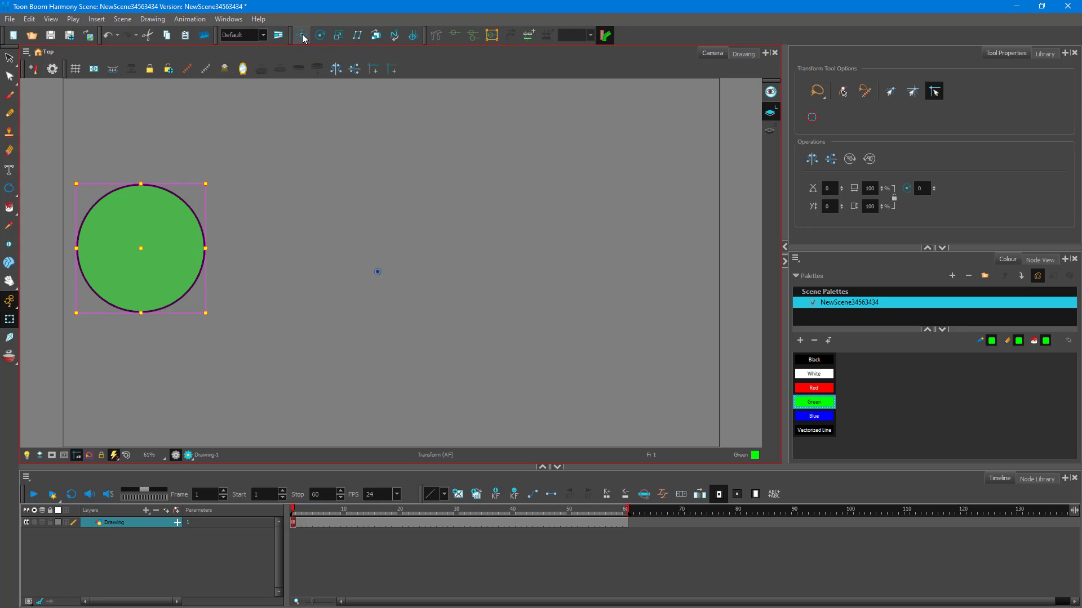
{"action": "left_click_drag", "start_coordinate": [376, 273], "coordinate": [139, 249]}
{"action": "key", "text": "alt+s"}
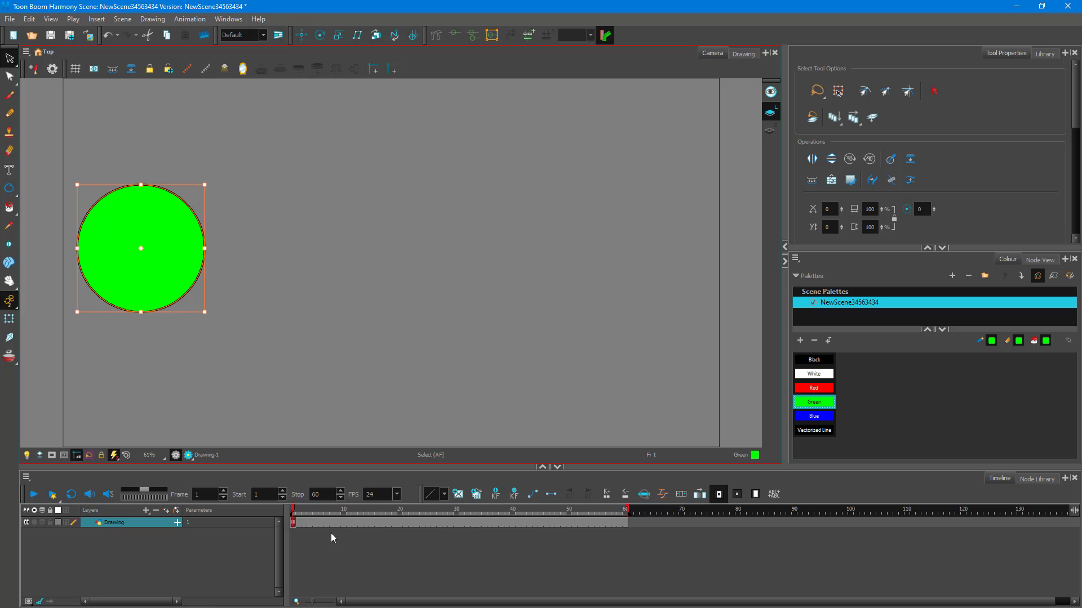
{"action": "left_click_drag", "start_coordinate": [299, 512], "coordinate": [627, 518]}
{"action": "left_click_drag", "start_coordinate": [151, 223], "coordinate": [626, 243]}
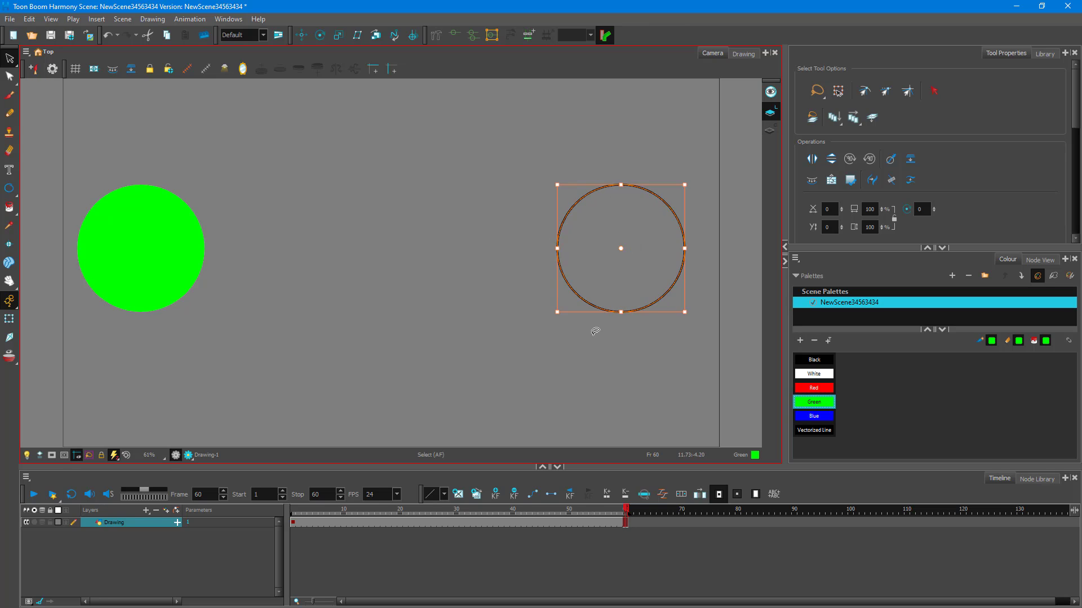
{"action": "key", "text": "ctrl+z"}
At frame 60, move the whole circle layer to the right side of the camera frame with the Transform tool.
{"action": "left_click", "coordinate": [296, 256]}
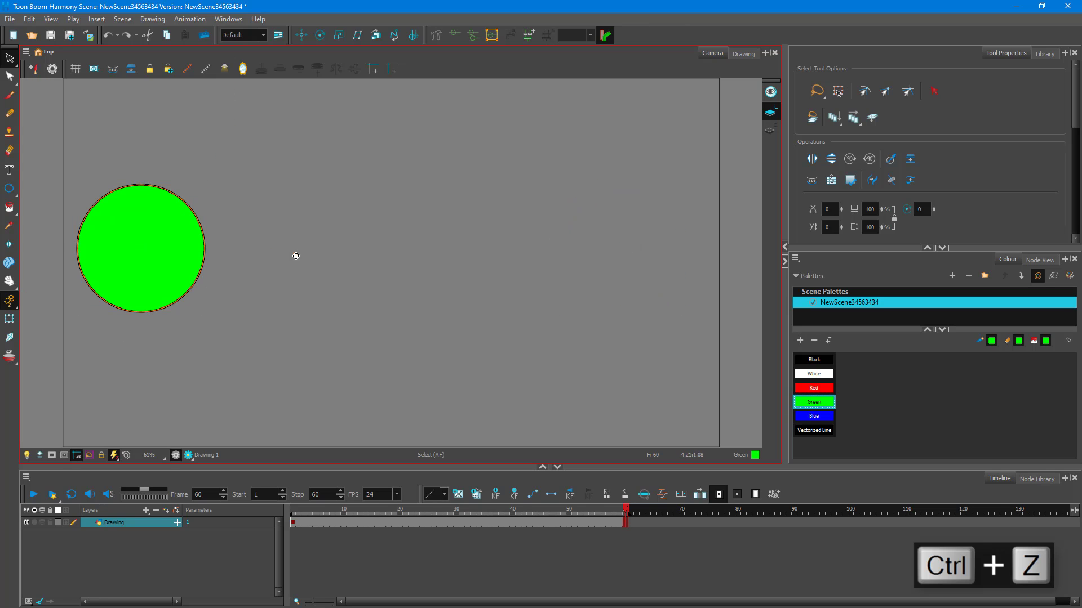
{"action": "left_click", "coordinate": [157, 255]}
{"action": "left_click_drag", "start_coordinate": [161, 264], "coordinate": [642, 308]}
{"action": "key", "text": "ctrl+z"}
{"action": "left_click", "coordinate": [9, 319]}
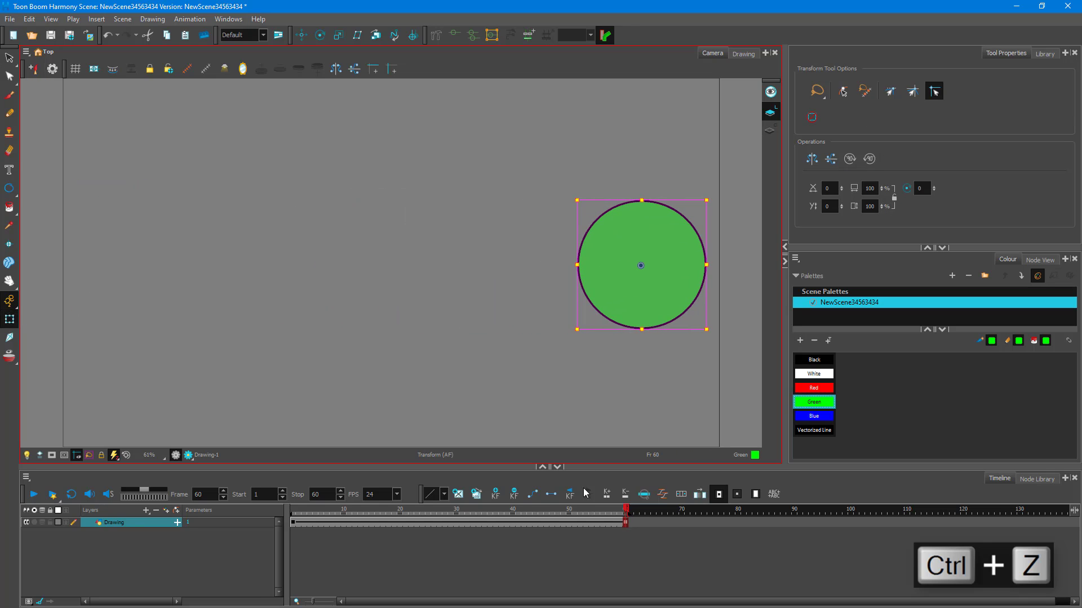
Play the circle's movement across the scene from frame 1.
{"action": "left_click_drag", "start_coordinate": [587, 510], "coordinate": [293, 510]}
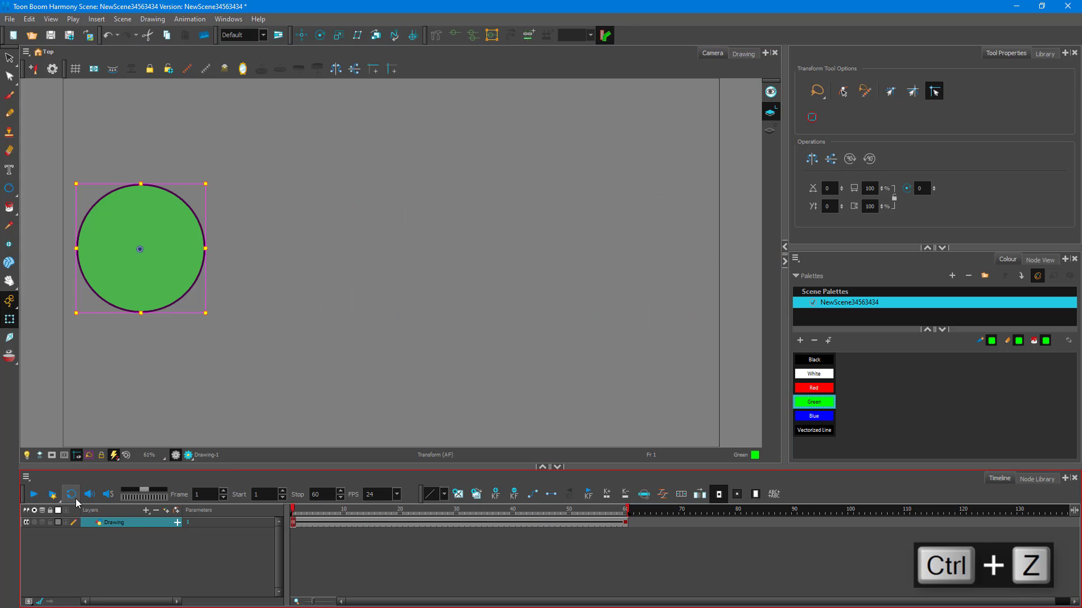
{"action": "left_click", "coordinate": [35, 497]}
{"action": "left_click", "coordinate": [35, 498]}
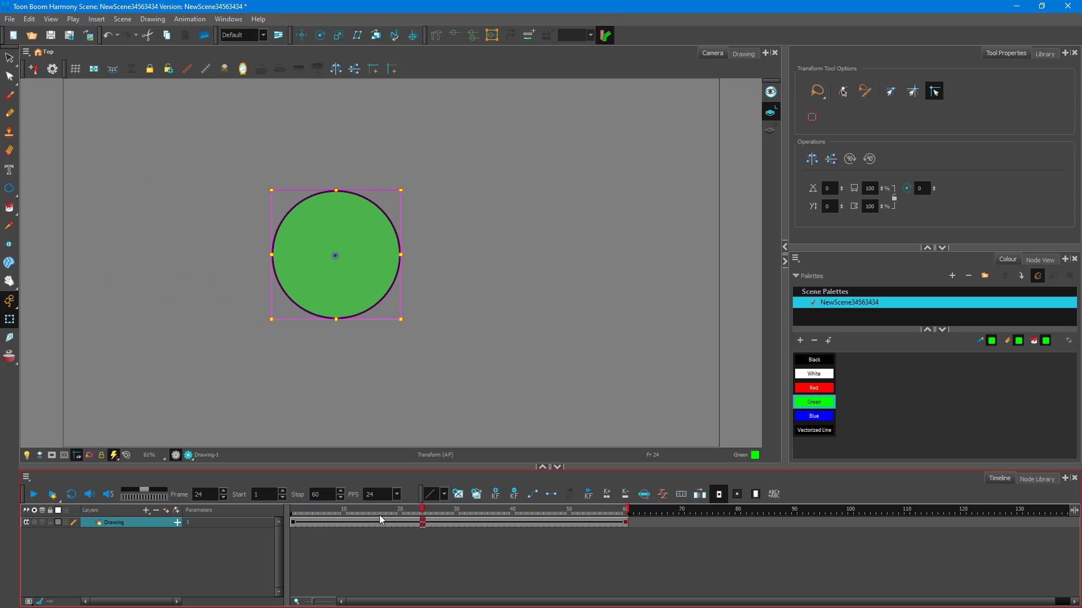
At frame 30, relocate the circle's pivot from its centre to its bottom edge.
{"action": "mouse_move", "coordinate": [445, 512]}
{"action": "left_mouse_down"}
{"action": "mouse_move", "coordinate": [473, 511]}
{"action": "mouse_move", "coordinate": [460, 512]}
{"action": "left_mouse_up"}
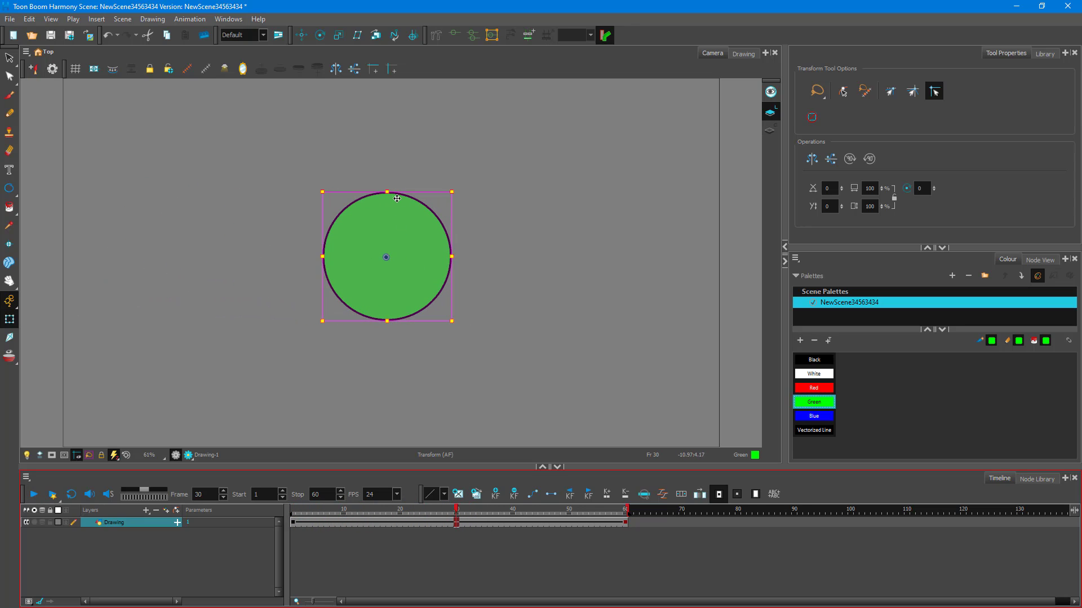
{"action": "left_click_drag", "start_coordinate": [389, 191], "coordinate": [391, 223]}
{"action": "key", "text": "ctrl+z"}
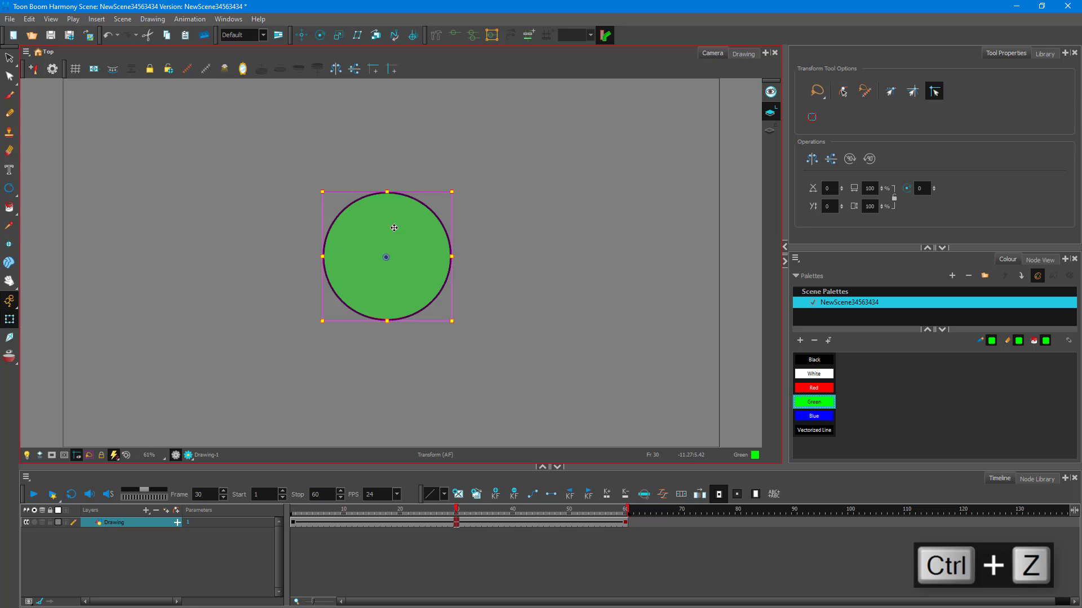
{"action": "left_click", "coordinate": [302, 35]}
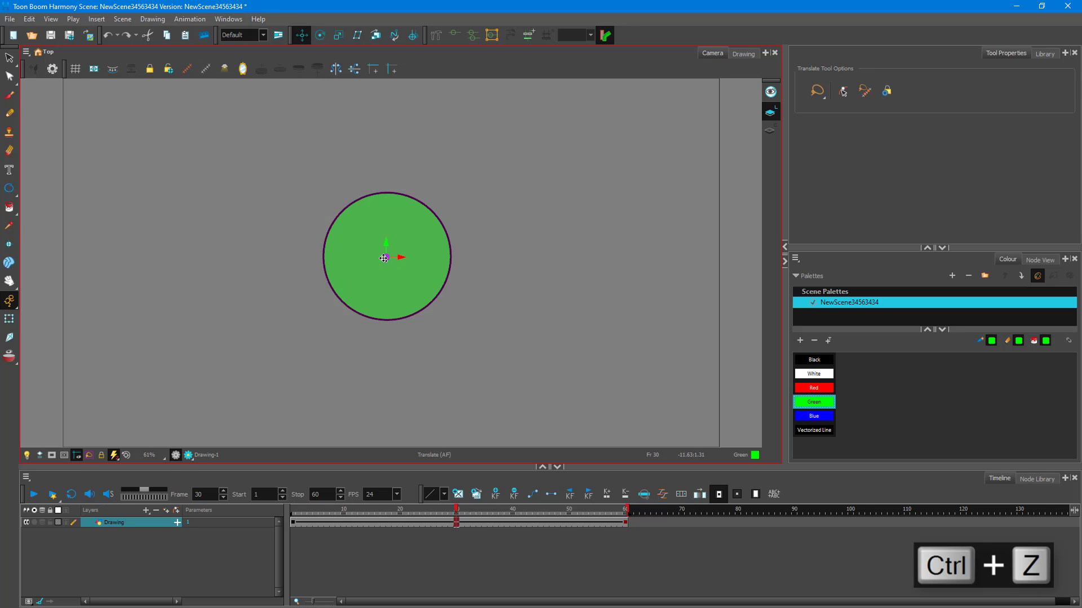
{"action": "left_click_drag", "start_coordinate": [384, 296], "coordinate": [384, 319]}
At frame 30, squash the circle to about half its height from the top and stretch it wider.
{"action": "left_click", "coordinate": [9, 320]}
{"action": "left_click_drag", "start_coordinate": [389, 193], "coordinate": [388, 255]}
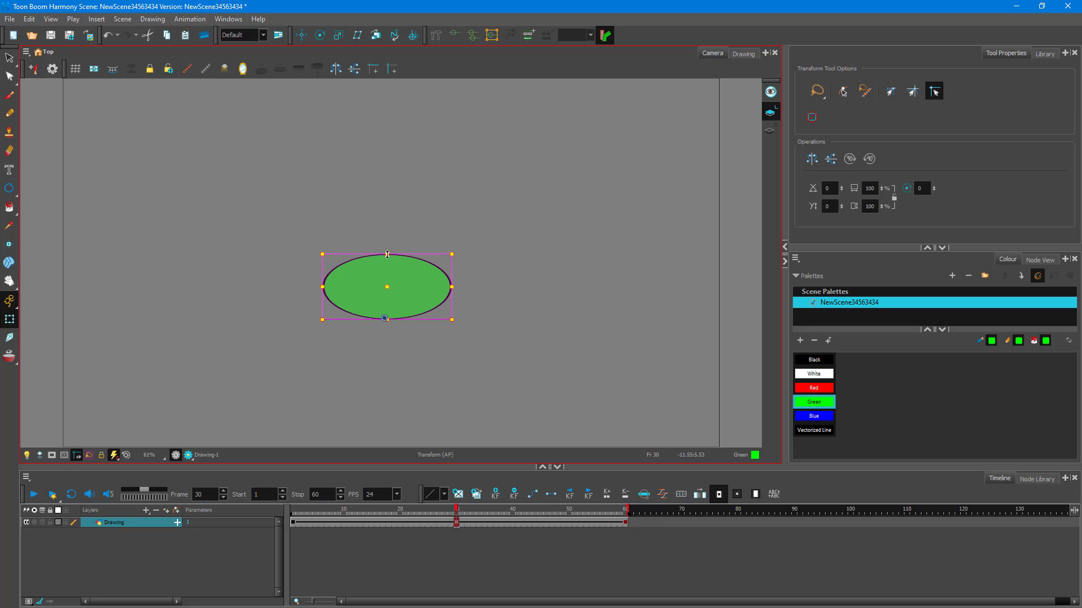
{"action": "left_click_drag", "start_coordinate": [451, 286], "coordinate": [494, 287]}
Play the squash-and-stretch animation from frame 1 and return to the first frame.
{"action": "left_click_drag", "start_coordinate": [386, 511], "coordinate": [184, 505]}
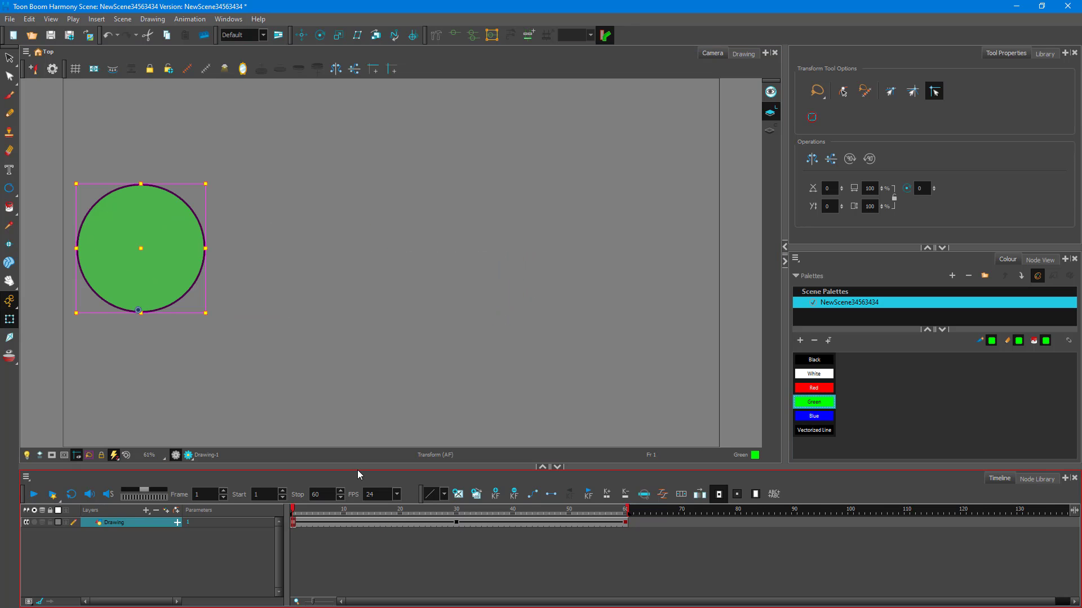
{"action": "left_click", "coordinate": [33, 494]}
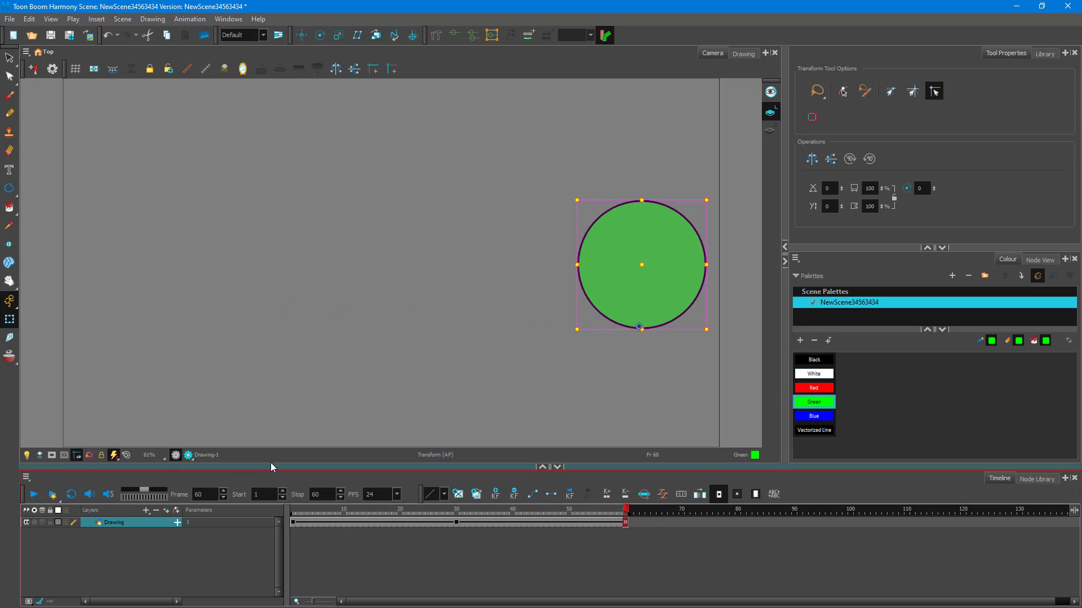
{"action": "left_click_drag", "start_coordinate": [360, 513], "coordinate": [225, 525]}
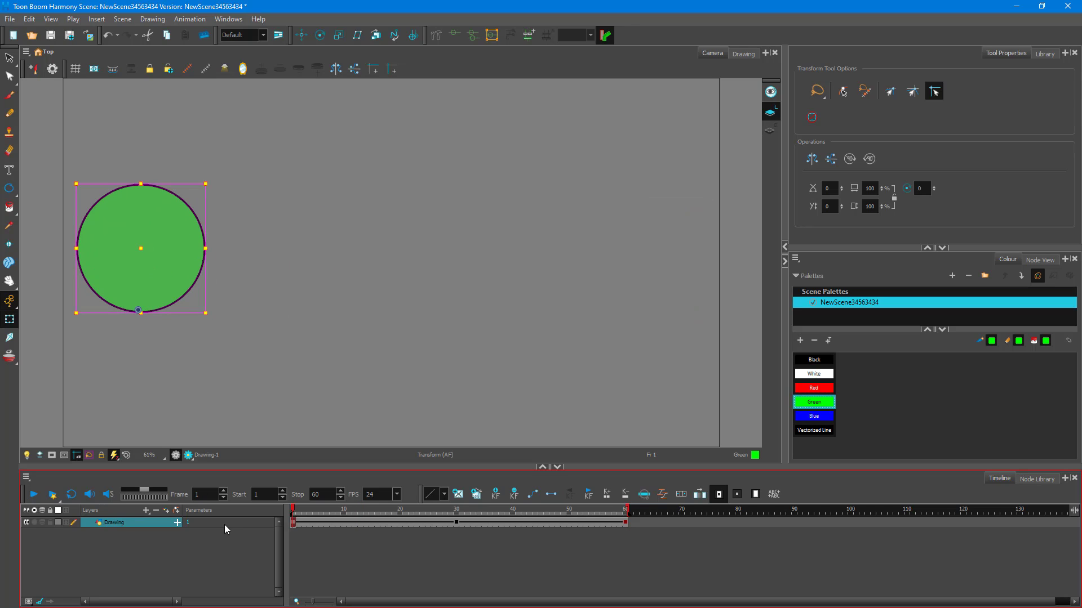
Clone the Drawing layer with both its drawings and timing.
{"action": "left_click", "coordinate": [187, 560]}
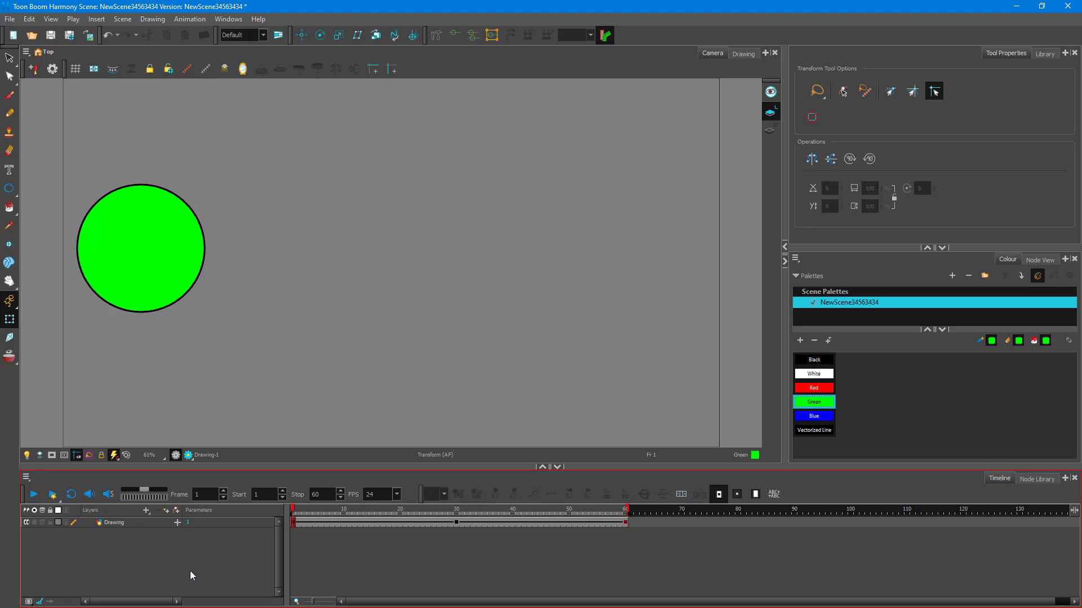
{"action": "left_click", "coordinate": [115, 522]}
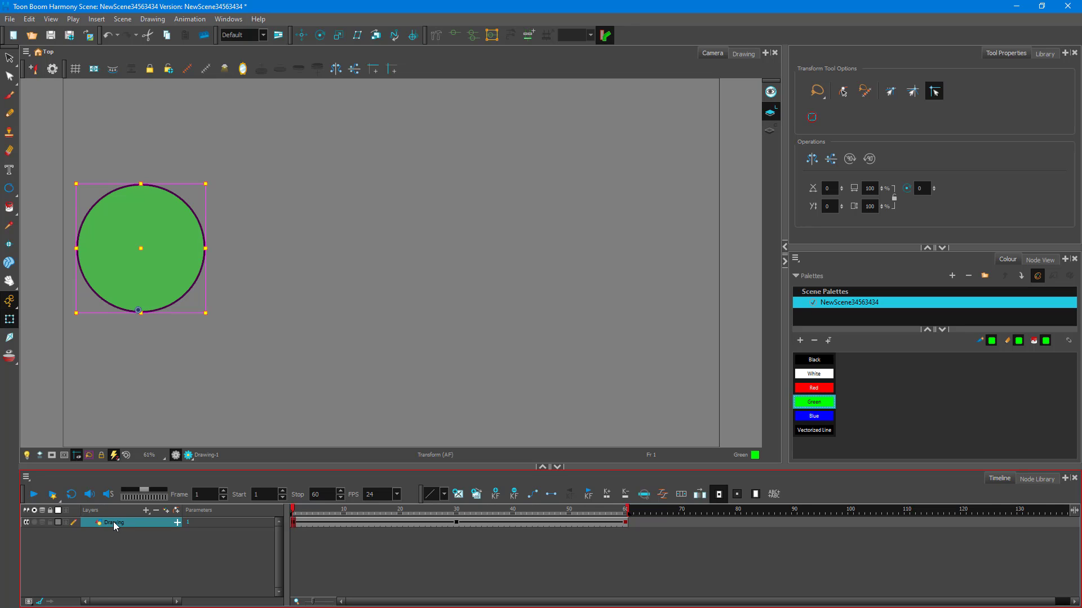
{"action": "right_click", "coordinate": [111, 525]}
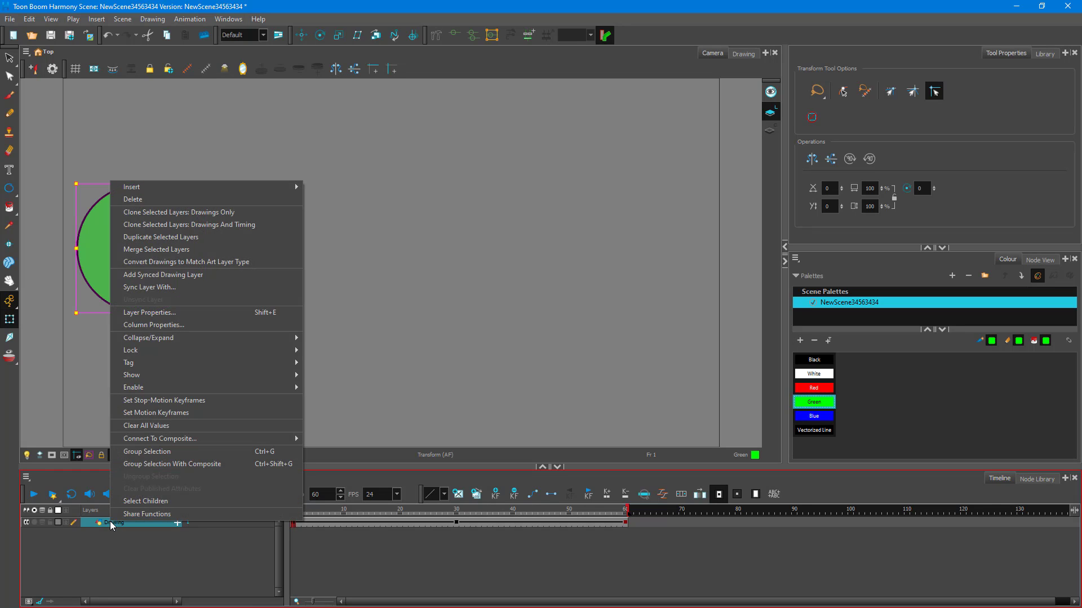
{"action": "left_click", "coordinate": [192, 226]}
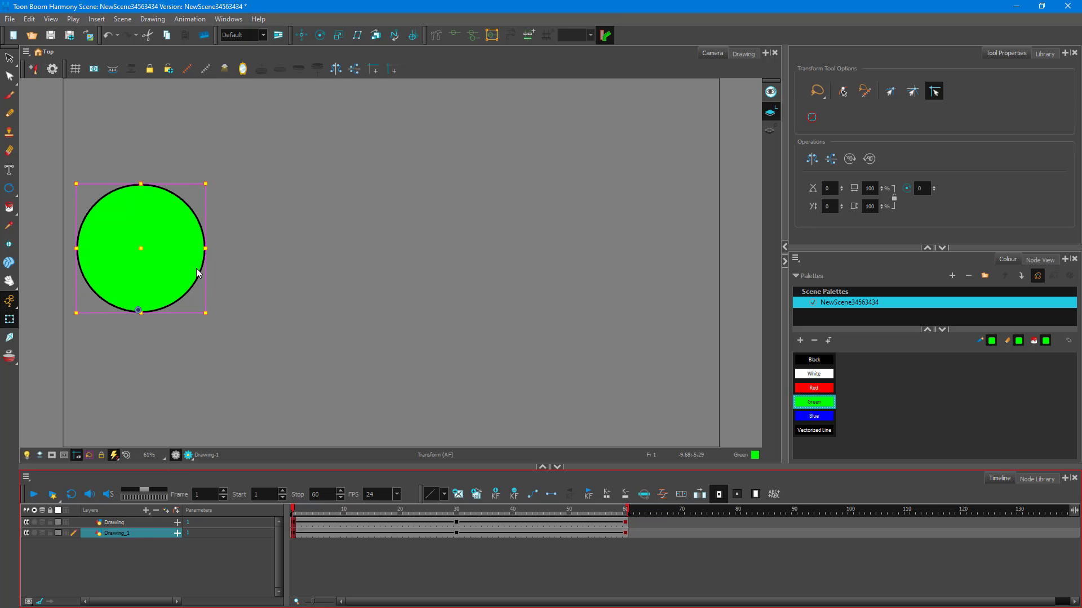
Show the Display toolbar and set the display to Display All.
{"action": "left_click", "coordinate": [235, 23]}
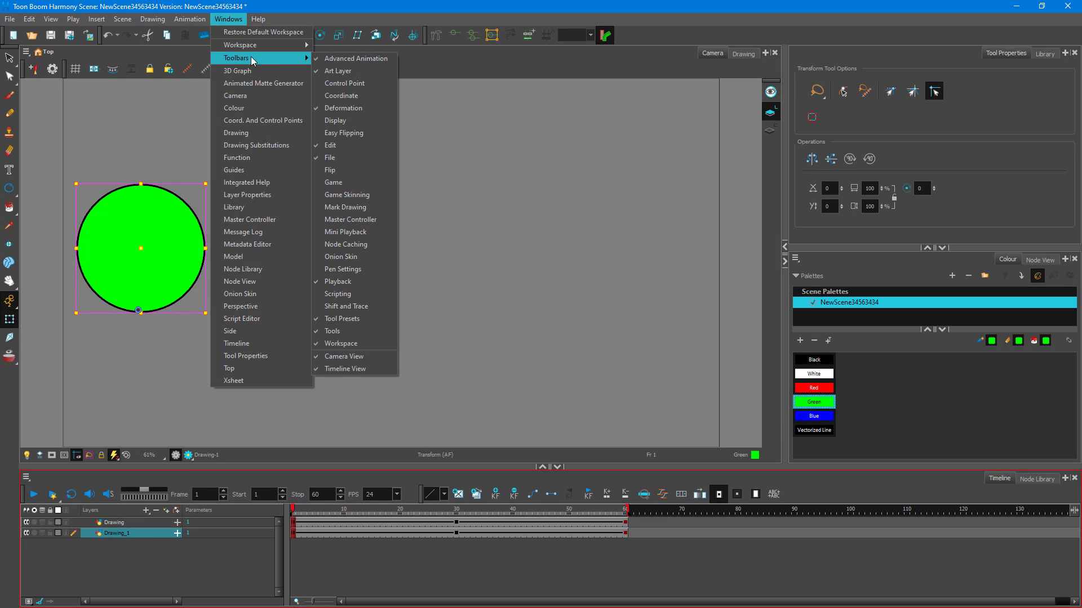
{"action": "mouse_move", "coordinate": [253, 58]}
{"action": "left_click", "coordinate": [377, 119]}
{"action": "left_click", "coordinate": [41, 52]}
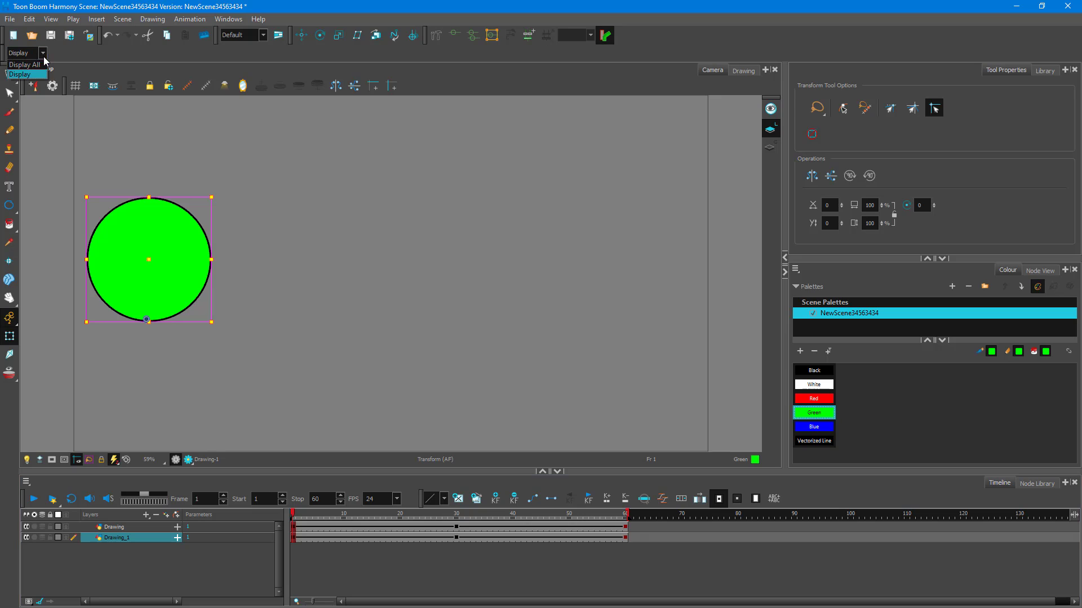
{"action": "left_click", "coordinate": [39, 65]}
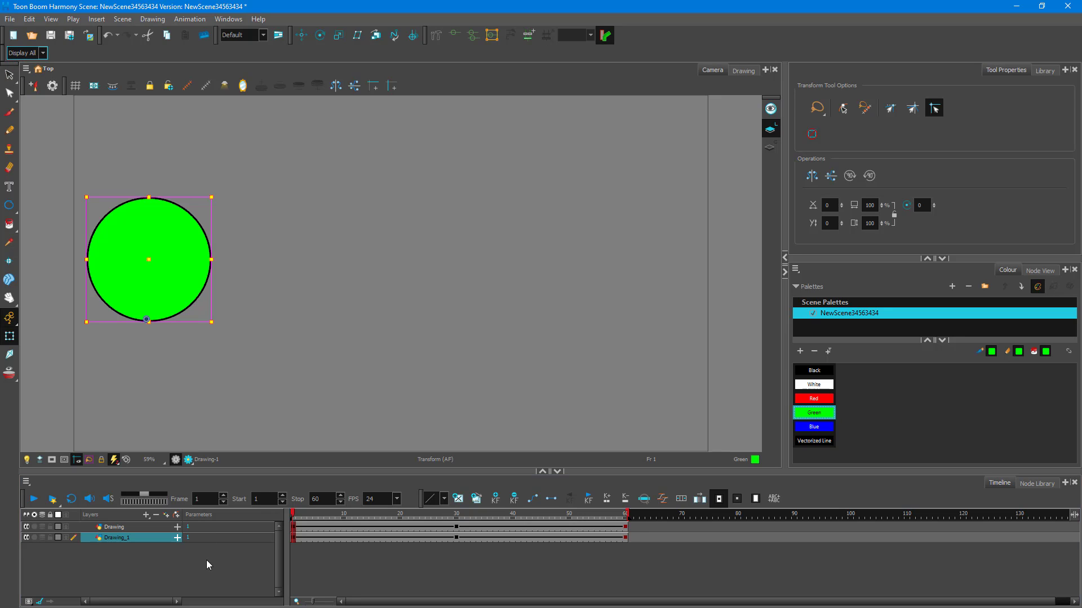
Add a peg as the parent of the Drawing_1 layer.
{"action": "left_click", "coordinate": [144, 517]}
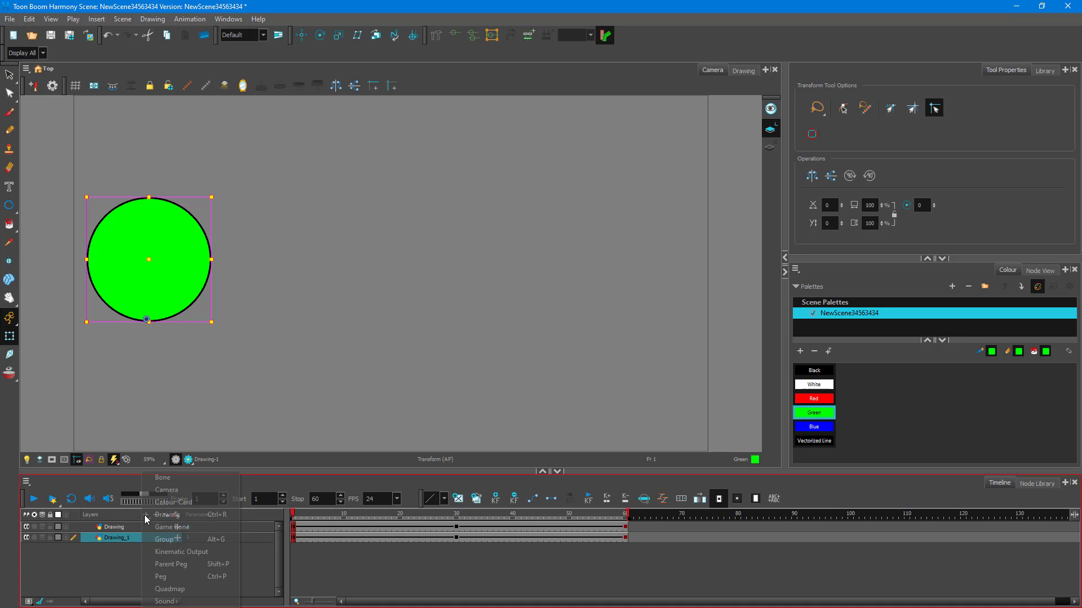
{"action": "left_click", "coordinate": [173, 580]}
{"action": "left_click", "coordinate": [130, 584]}
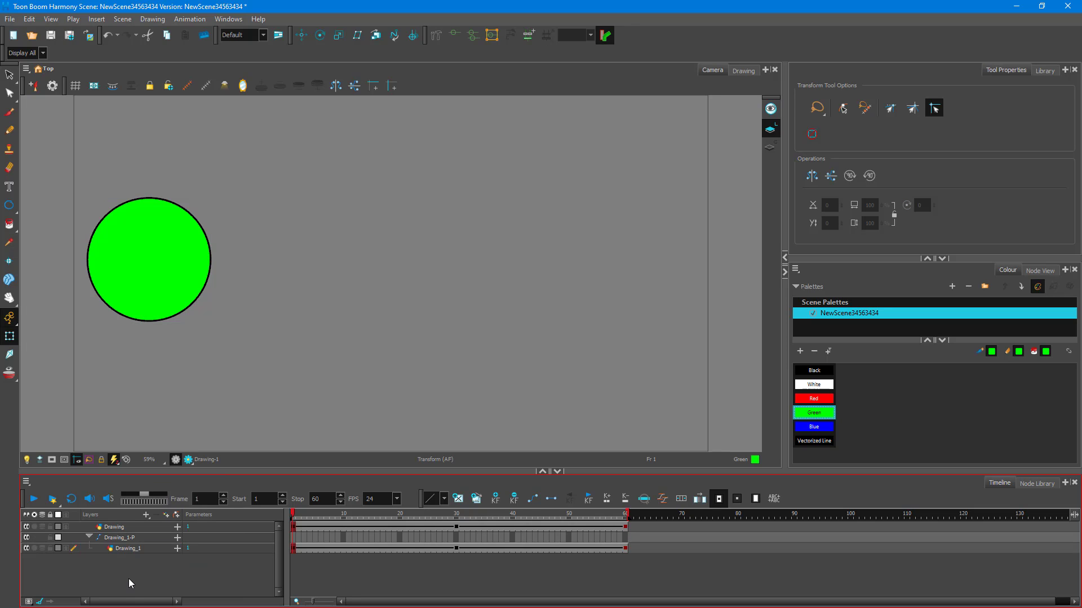
Compare the Drawing_1 layer with its parent peg by selecting each in turn.
{"action": "left_click", "coordinate": [128, 548]}
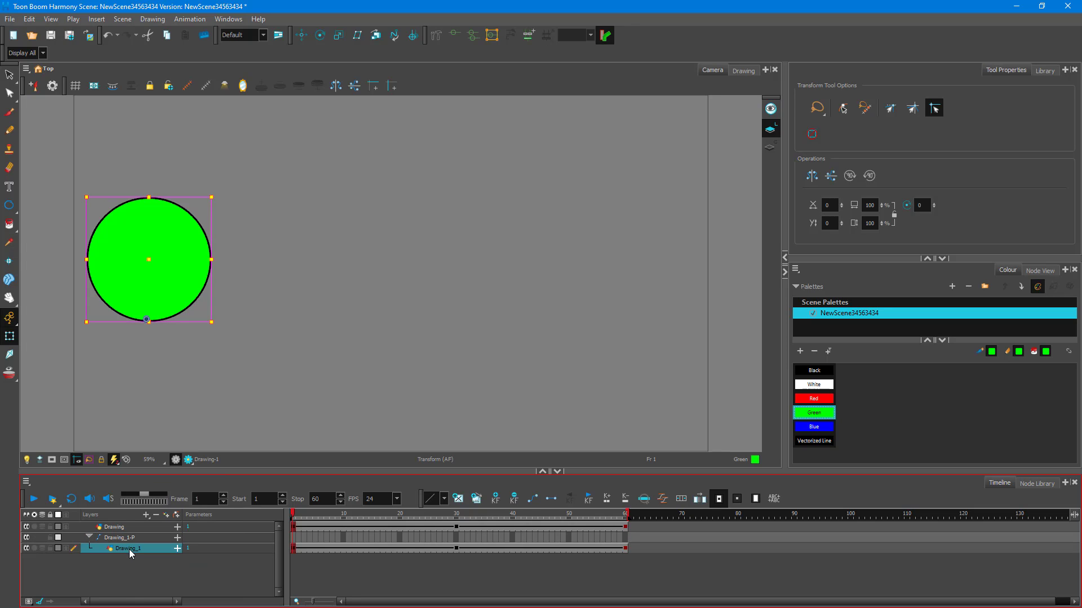
{"action": "left_click", "coordinate": [128, 539]}
{"action": "left_click", "coordinate": [129, 548]}
{"action": "left_click", "coordinate": [128, 540]}
{"action": "left_click", "coordinate": [129, 549]}
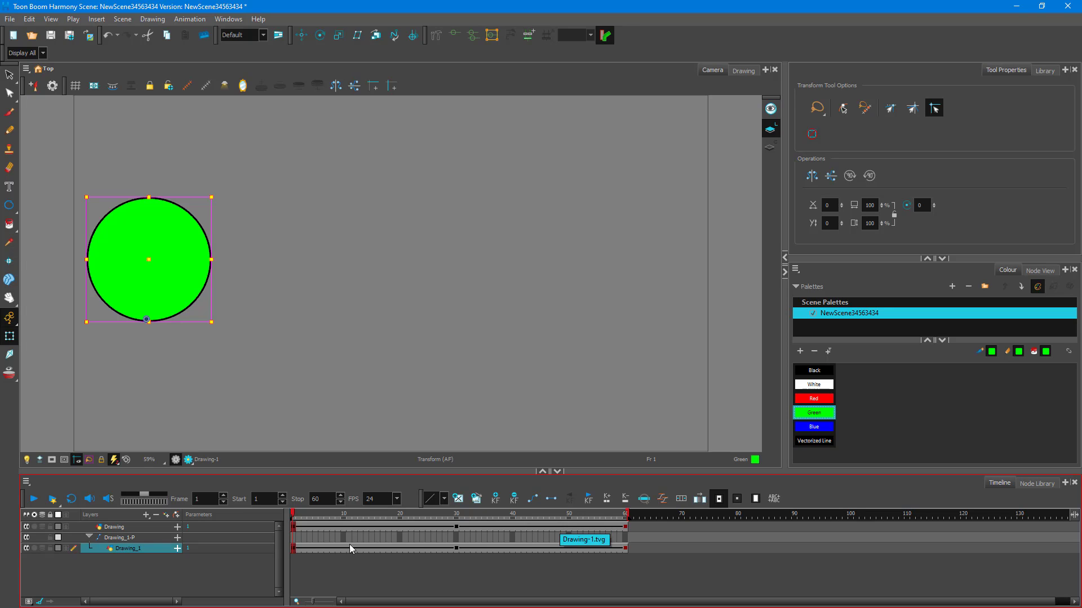
Move the pivot of Drawing_1's parent peg to the circle's bottom edge with the Translate tool.
{"action": "left_click", "coordinate": [122, 539]}
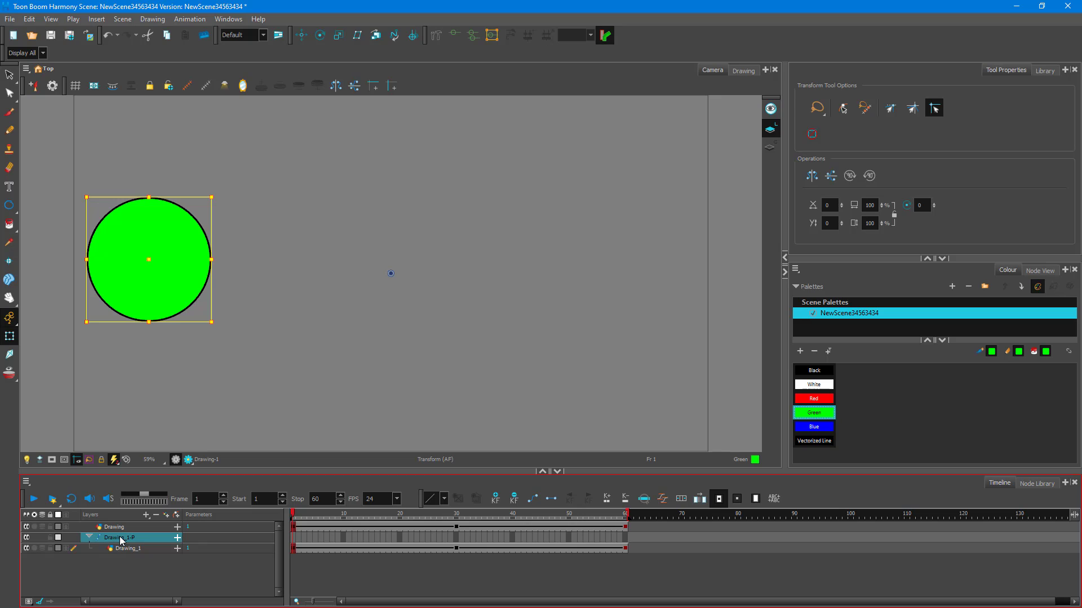
{"action": "left_click", "coordinate": [301, 35]}
{"action": "left_click_drag", "start_coordinate": [391, 273], "coordinate": [142, 317]}
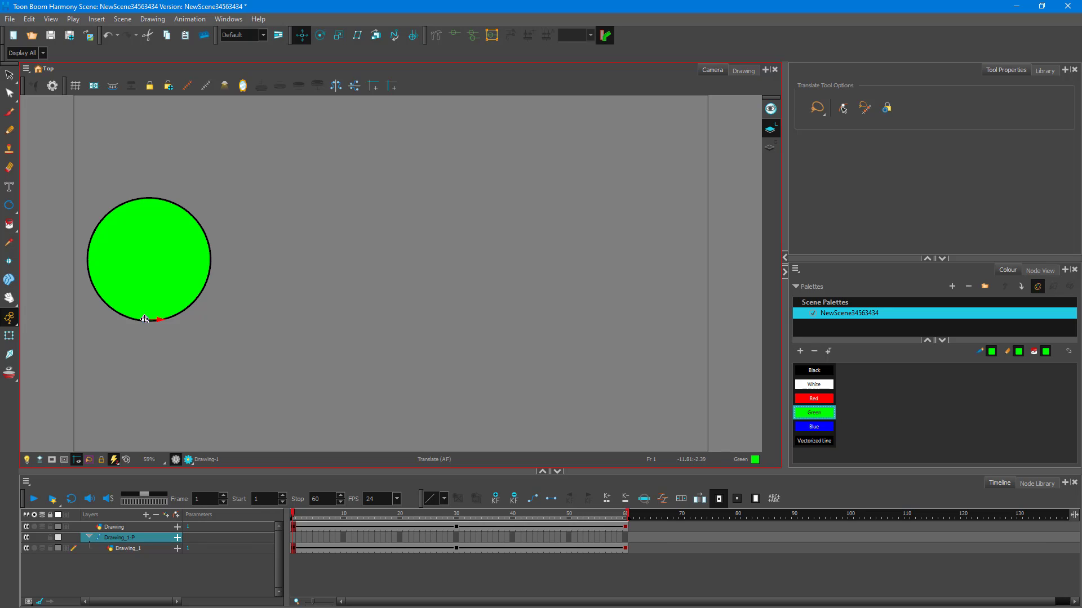
Flip and flatten the cloned circle below the original at frame 1 through its parent peg, skewing it leftward and touching the circle's bottom edge.
{"action": "left_click", "coordinate": [107, 539]}
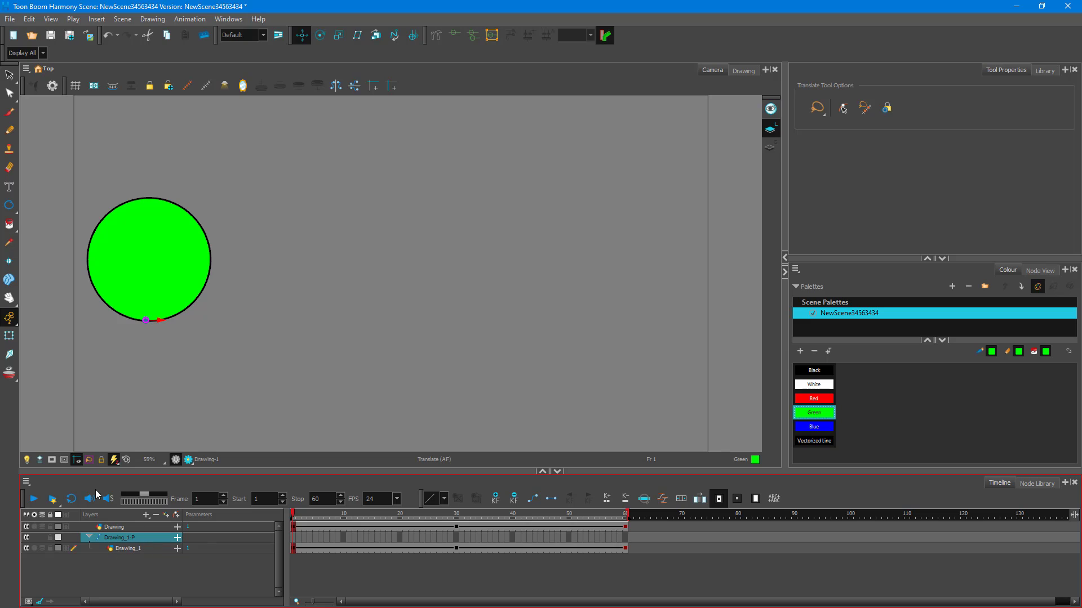
{"action": "left_click", "coordinate": [9, 337]}
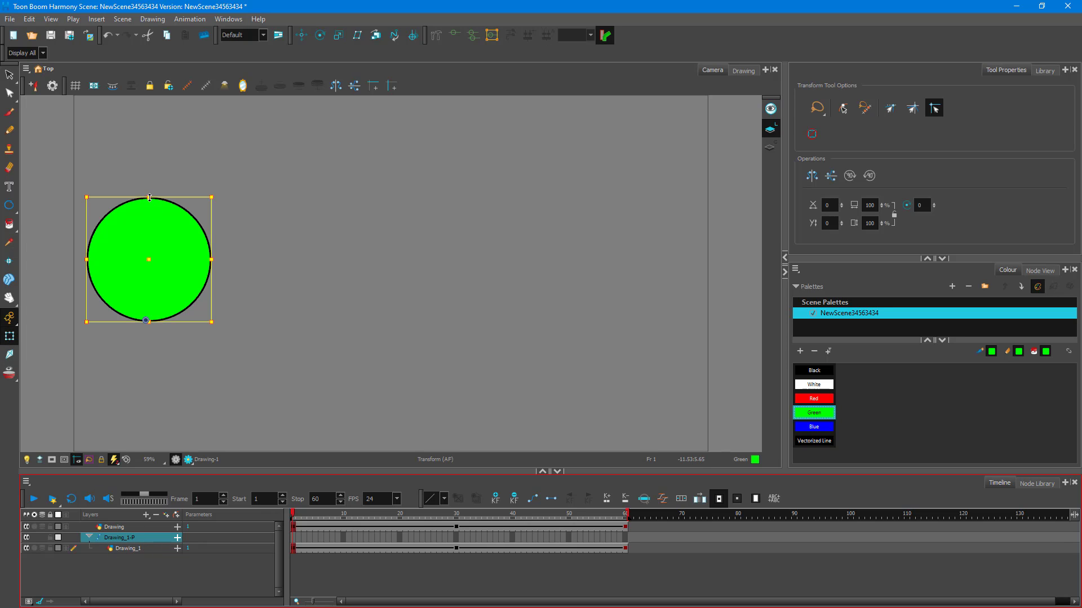
{"action": "left_click_drag", "start_coordinate": [149, 197], "coordinate": [140, 362]}
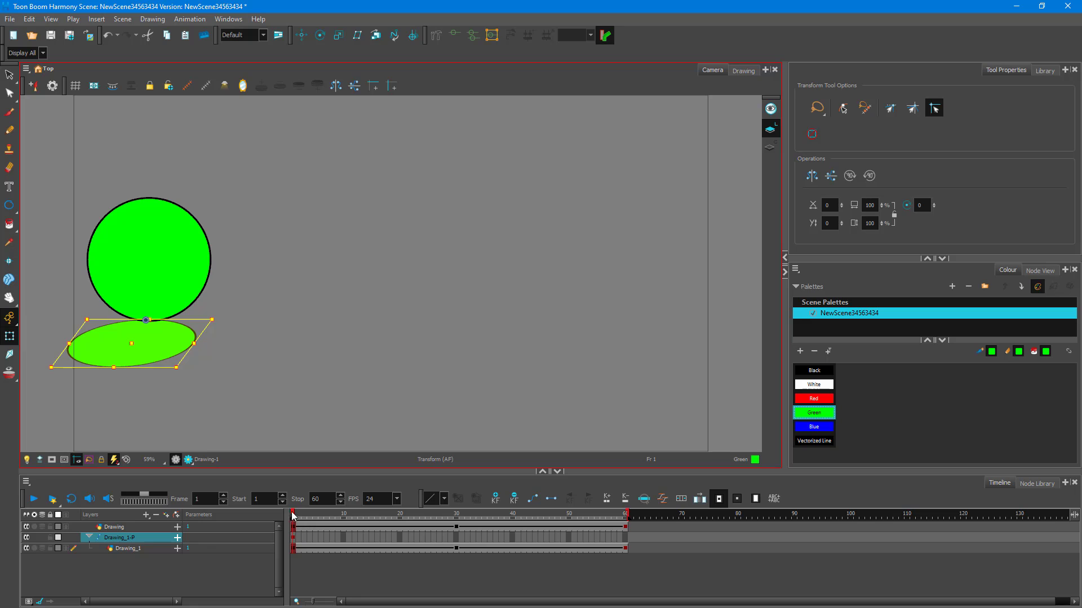
{"action": "mouse_move", "coordinate": [292, 516]}
{"action": "left_mouse_down"}
{"action": "mouse_move", "coordinate": [386, 521]}
{"action": "mouse_move", "coordinate": [292, 516]}
{"action": "left_mouse_up"}
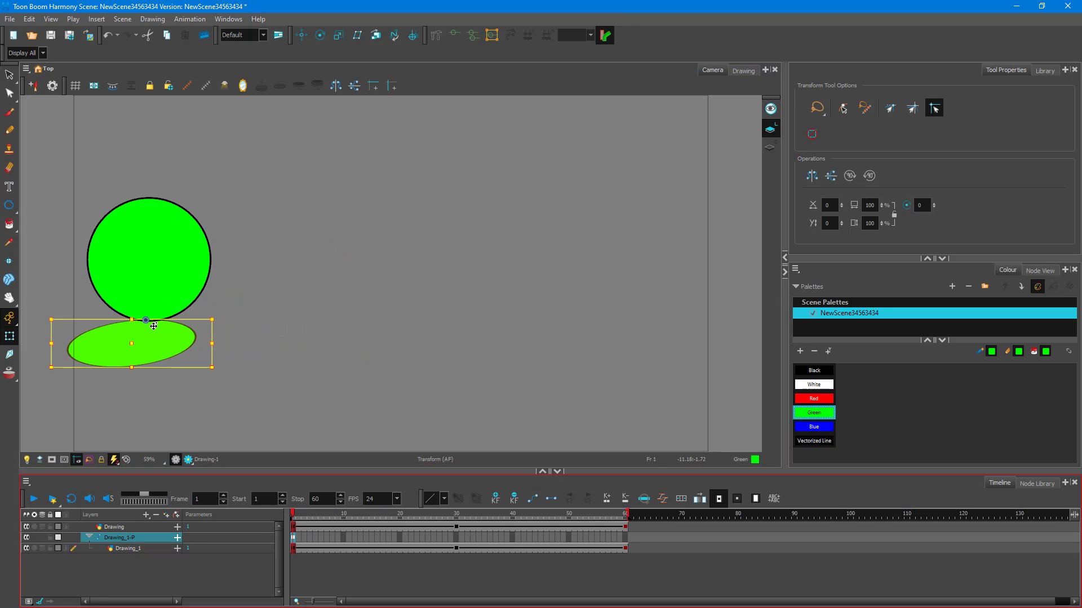
{"action": "left_click_drag", "start_coordinate": [153, 326], "coordinate": [154, 330]}
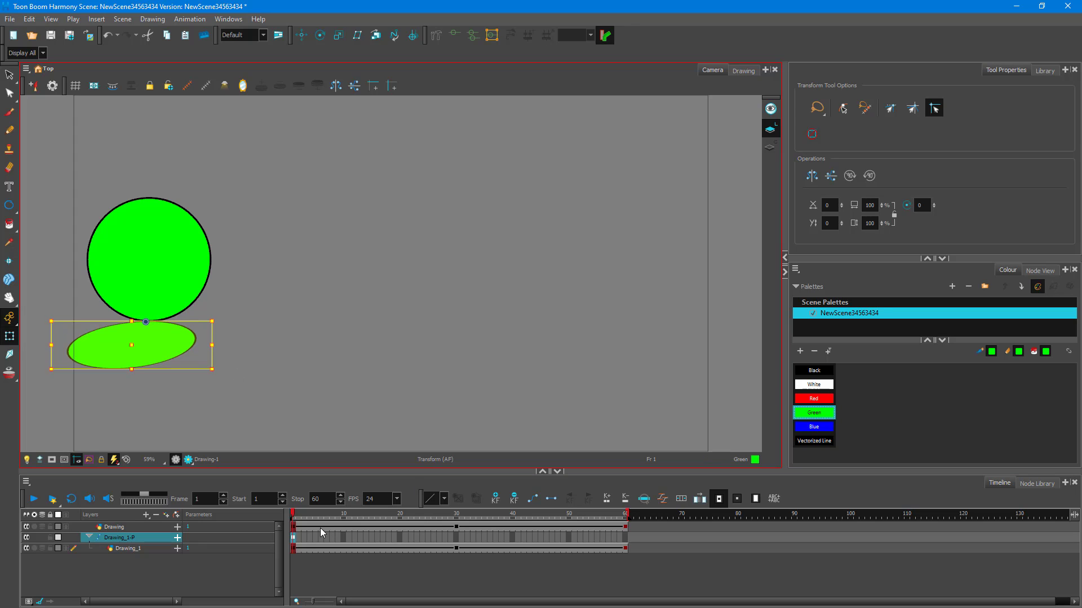
At frame 60, move the flattened clone against the circle's bottom edge and skew it to the right using the parent peg.
{"action": "left_click_drag", "start_coordinate": [306, 516], "coordinate": [626, 512]}
{"action": "left_click_drag", "start_coordinate": [680, 331], "coordinate": [676, 354]}
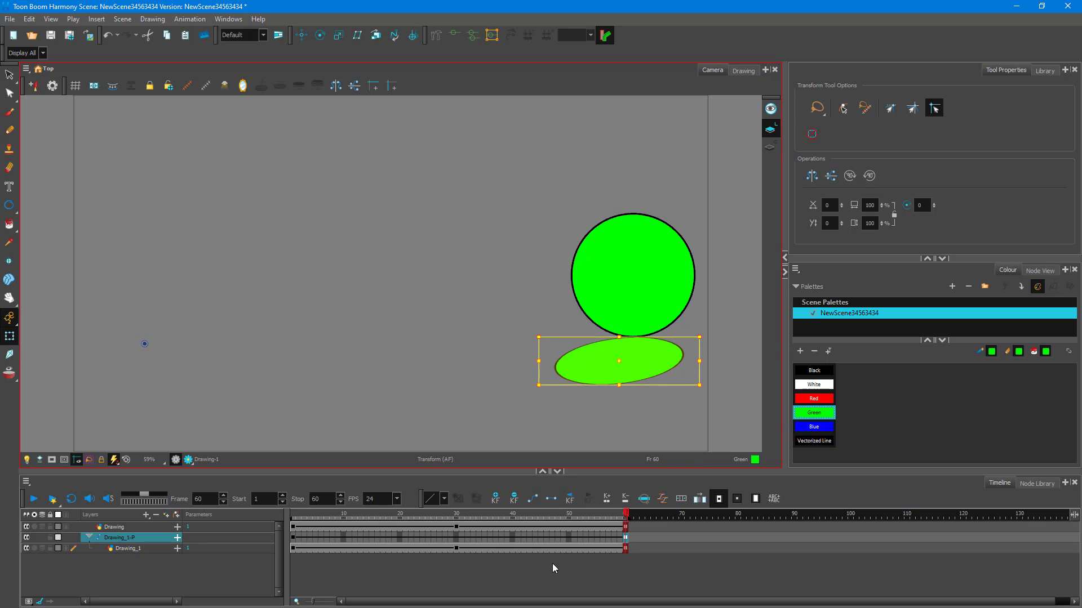
{"action": "left_click_drag", "start_coordinate": [583, 517], "coordinate": [625, 525]}
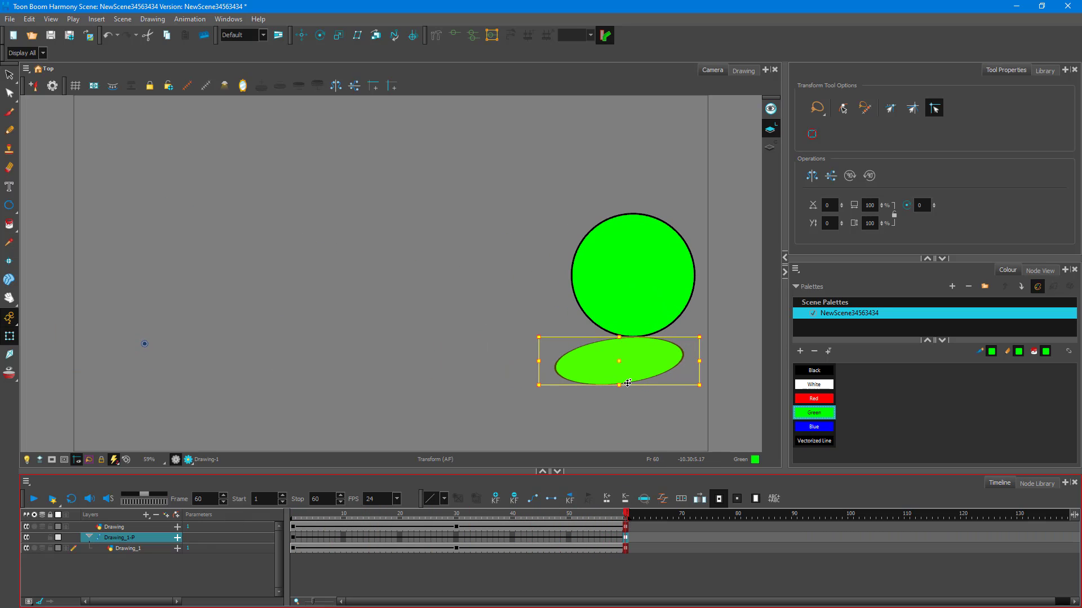
{"action": "left_click_drag", "start_coordinate": [628, 384], "coordinate": [693, 383]}
{"action": "left_click_drag", "start_coordinate": [580, 514], "coordinate": [261, 506]}
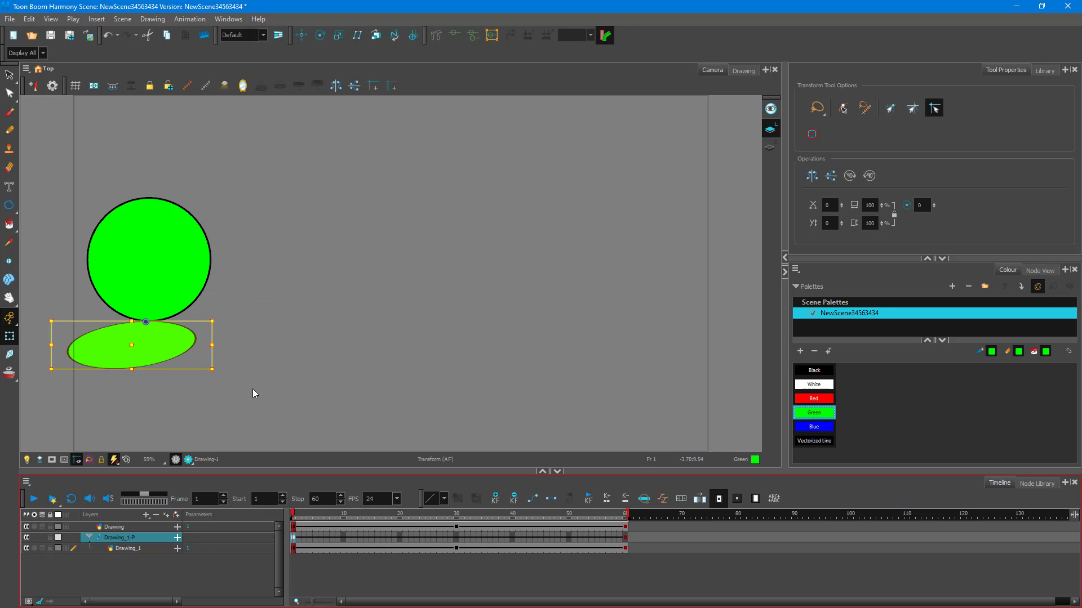
Select the Drawing_1 layer, open a Node View beside the tool properties and spread its nodes to make room between Drawing_1 and Composite.
{"action": "left_click", "coordinate": [138, 337]}
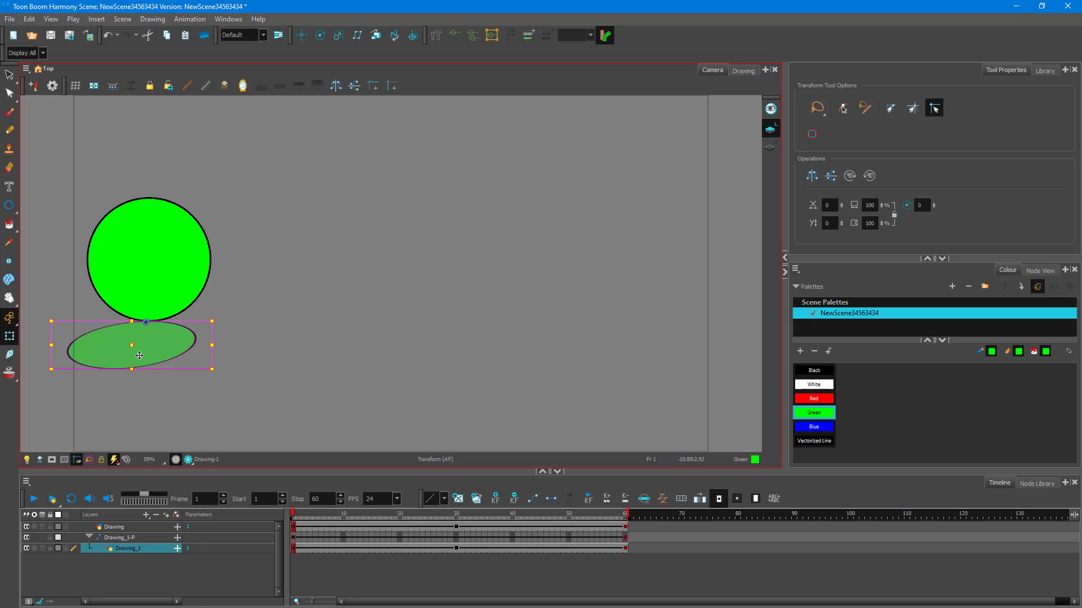
{"action": "left_click", "coordinate": [129, 551]}
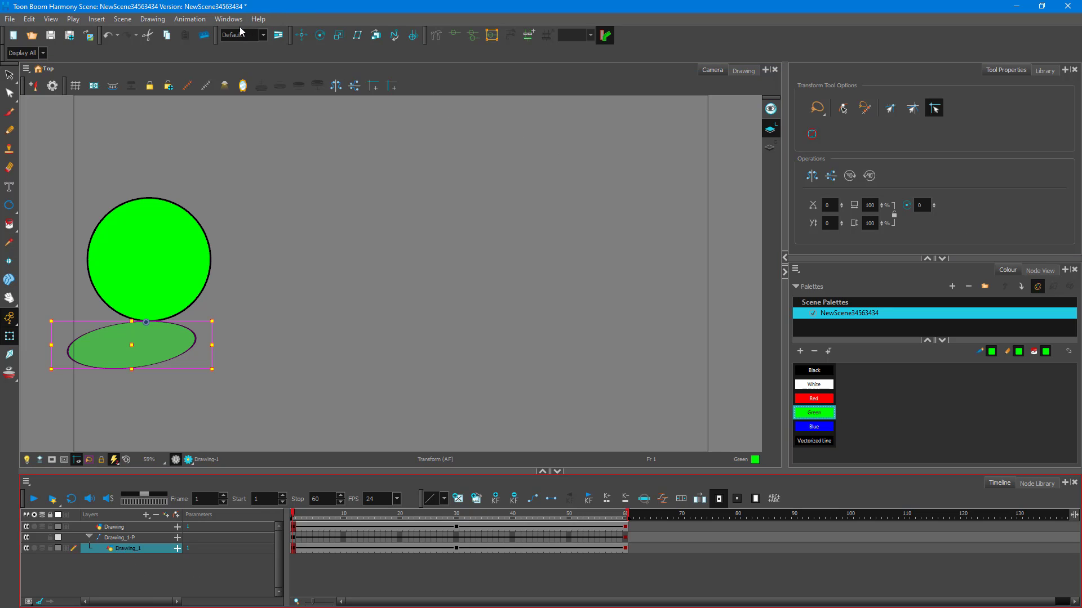
{"action": "left_click", "coordinate": [1066, 71]}
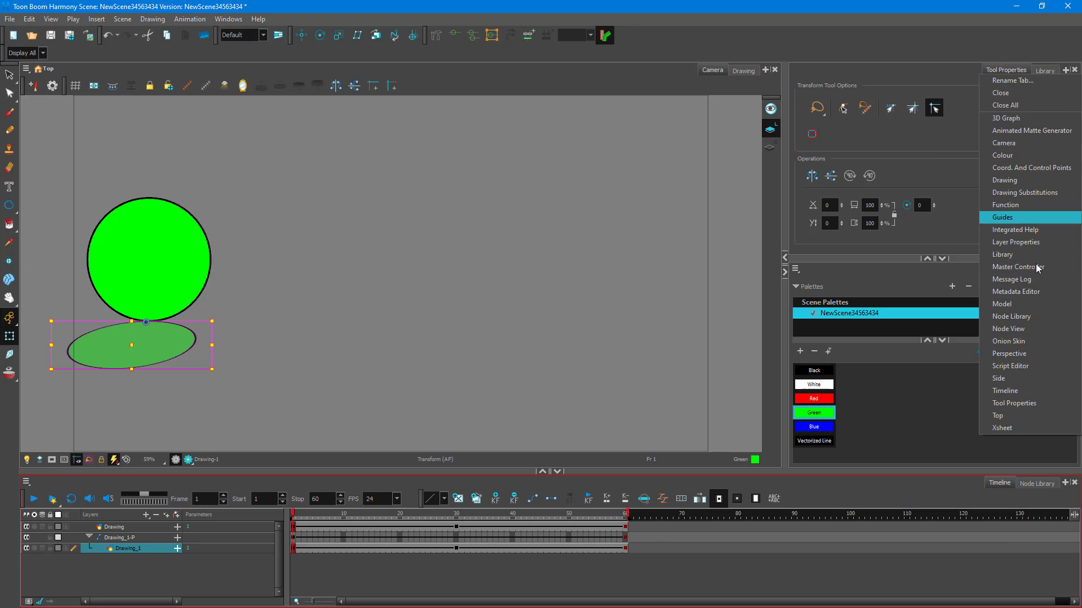
{"action": "left_click", "coordinate": [1034, 328]}
{"action": "mouse_move", "coordinate": [924, 151]}
{"action": "left_mouse_down"}
{"action": "mouse_move", "coordinate": [894, 131]}
{"action": "mouse_move", "coordinate": [1044, 116]}
{"action": "left_mouse_up"}
{"action": "left_click_drag", "start_coordinate": [949, 176], "coordinate": [941, 117]}
{"action": "left_click_drag", "start_coordinate": [1049, 105], "coordinate": [1030, 141]}
{"action": "left_click_drag", "start_coordinate": [958, 117], "coordinate": [993, 104]}
{"action": "left_click_drag", "start_coordinate": [1026, 139], "coordinate": [1016, 122]}
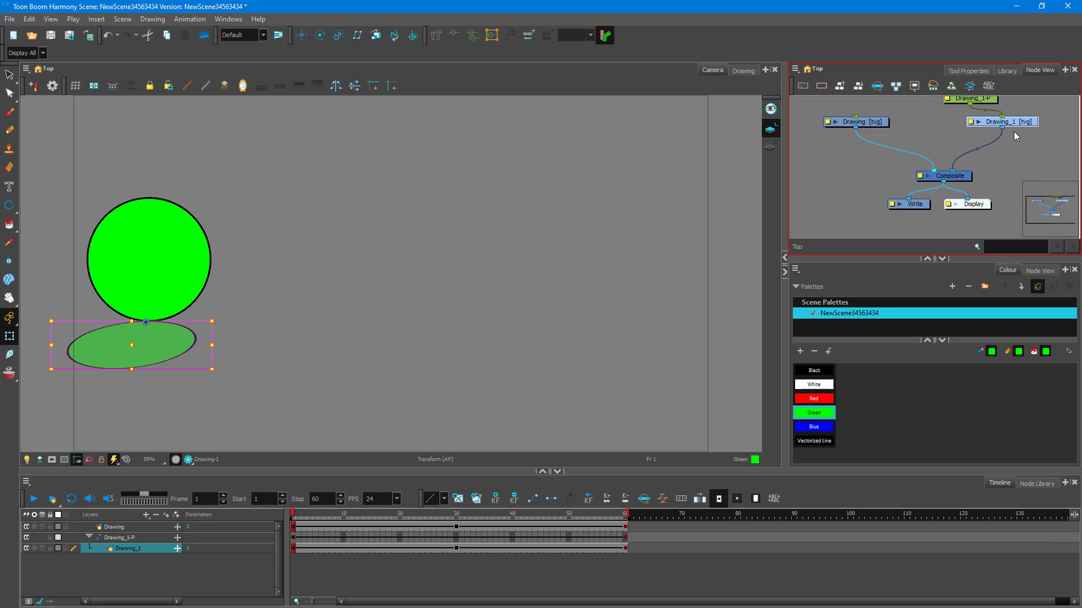
Find the Shadow node in the Node Library and insert it on the connection between Drawing_1 and Composite.
{"action": "left_click", "coordinate": [1065, 71]}
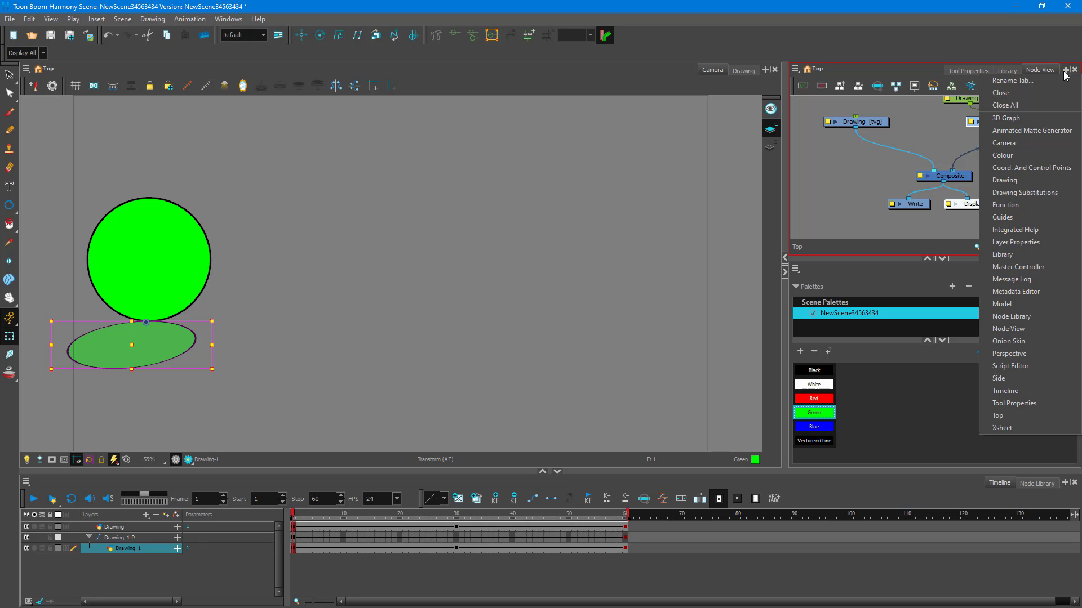
{"action": "left_click", "coordinate": [1033, 317]}
{"action": "left_click_drag", "start_coordinate": [1032, 70], "coordinate": [676, 157]}
{"action": "left_click_drag", "start_coordinate": [818, 154], "coordinate": [417, 145]}
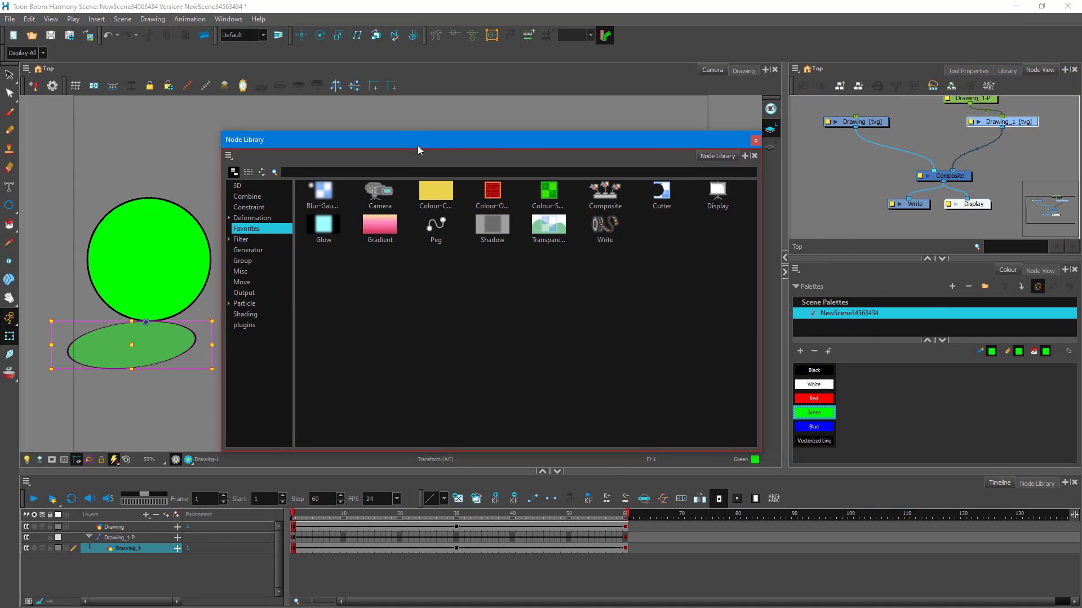
{"action": "left_click", "coordinate": [667, 174]}
{"action": "type", "text": "shadow"}
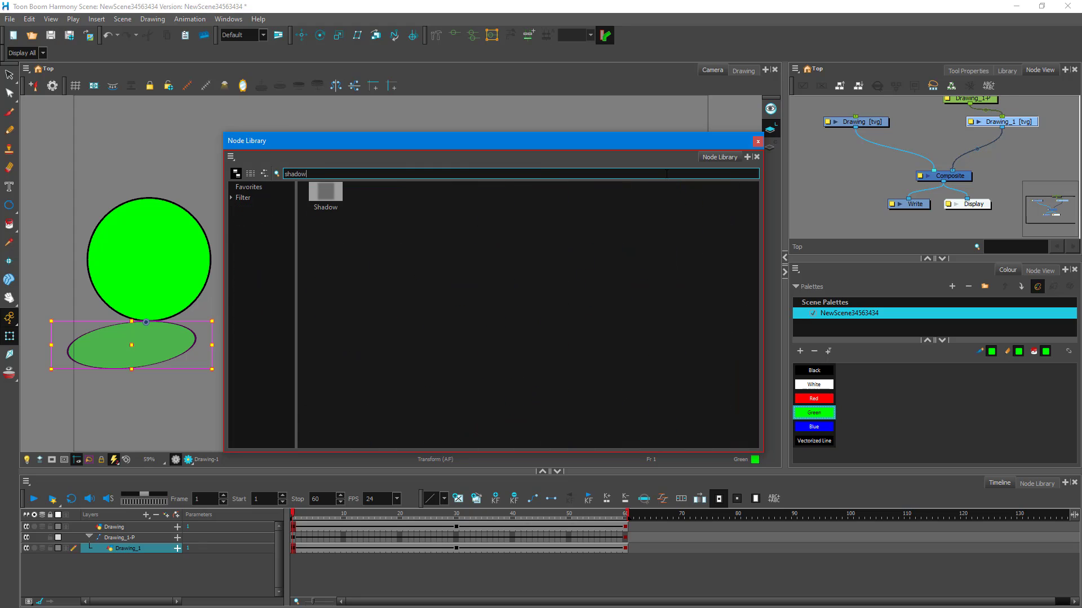
{"action": "left_click_drag", "start_coordinate": [325, 193], "coordinate": [998, 151]}
{"action": "left_click", "coordinate": [758, 141]}
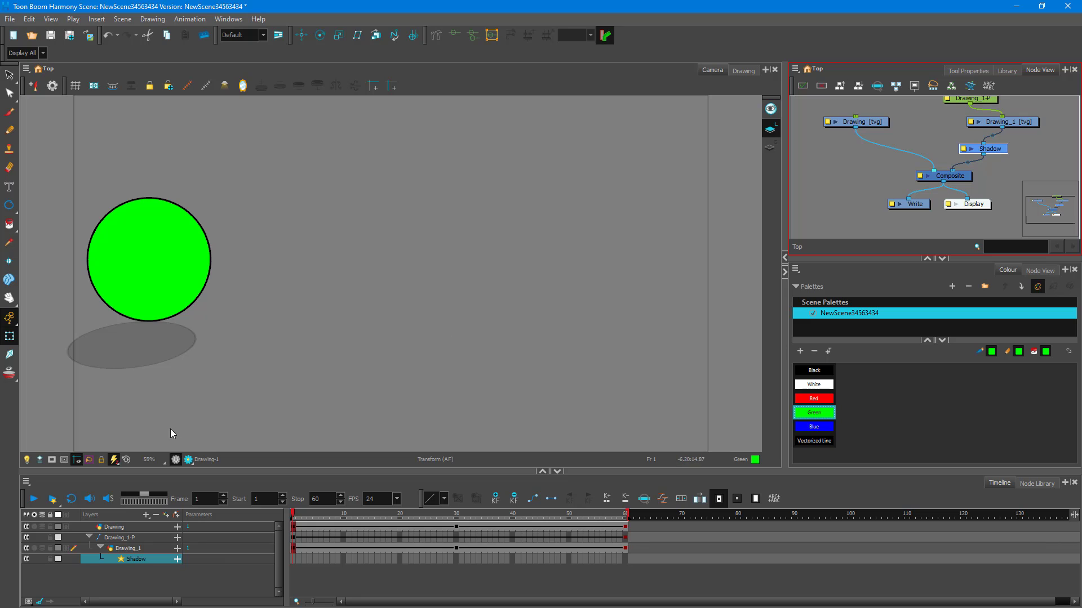
Examine the shadow's edge up close in the Camera view and in Render View at frame 1.
{"action": "left_click_drag", "start_coordinate": [317, 511], "coordinate": [246, 499]}
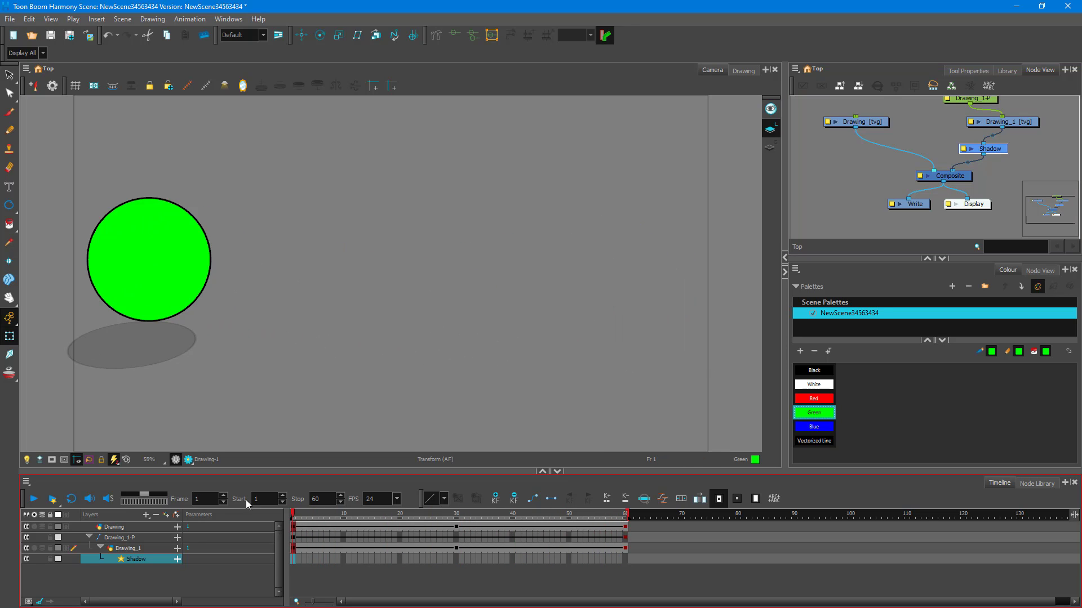
{"action": "scroll", "coordinate": [133, 363], "scroll_direction": "up", "scroll_amount": 5}
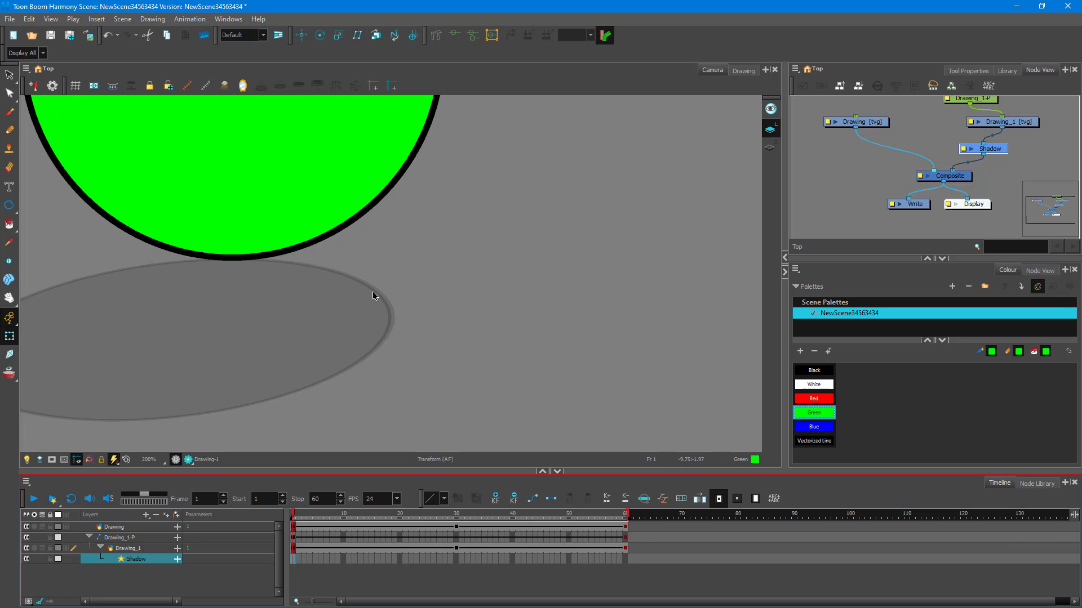
{"action": "scroll", "coordinate": [390, 319], "scroll_direction": "up", "scroll_amount": 8}
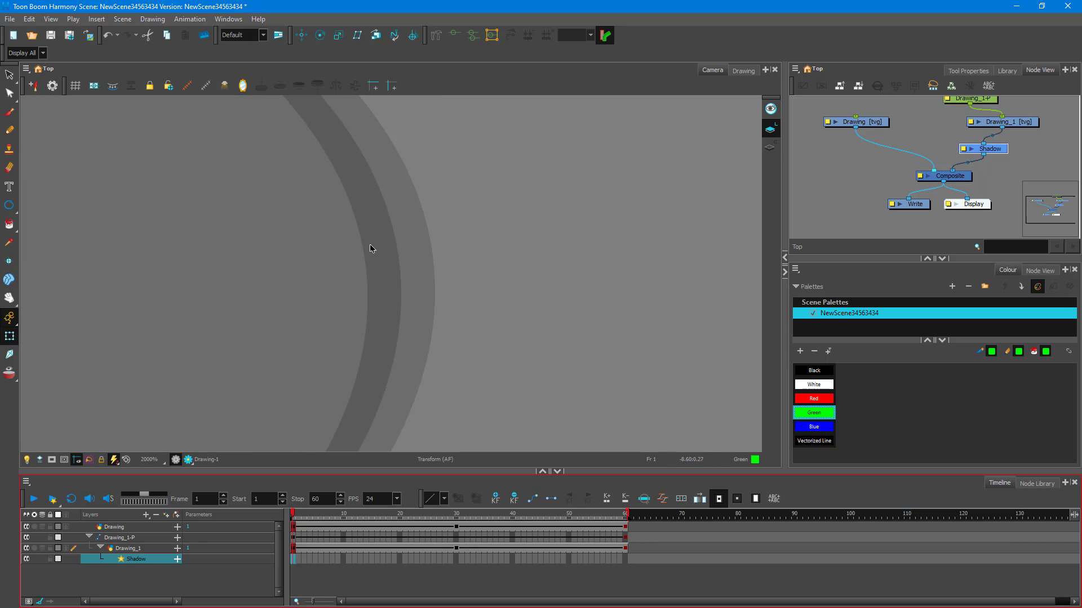
{"action": "scroll", "coordinate": [387, 273], "scroll_direction": "down", "scroll_amount": 15}
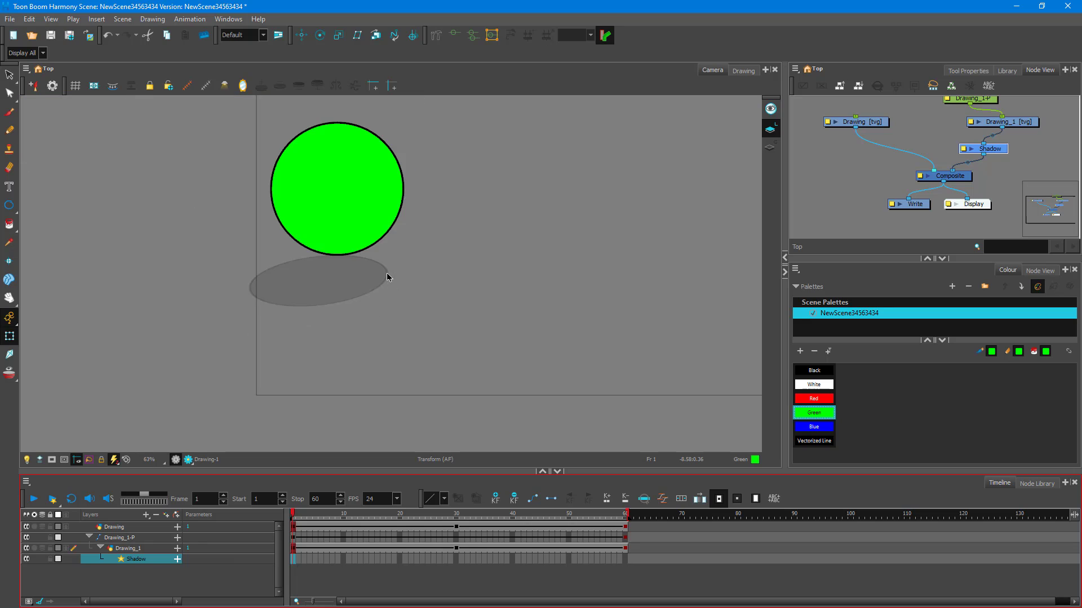
{"action": "scroll", "coordinate": [426, 268], "scroll_direction": "up", "scroll_amount": 2}
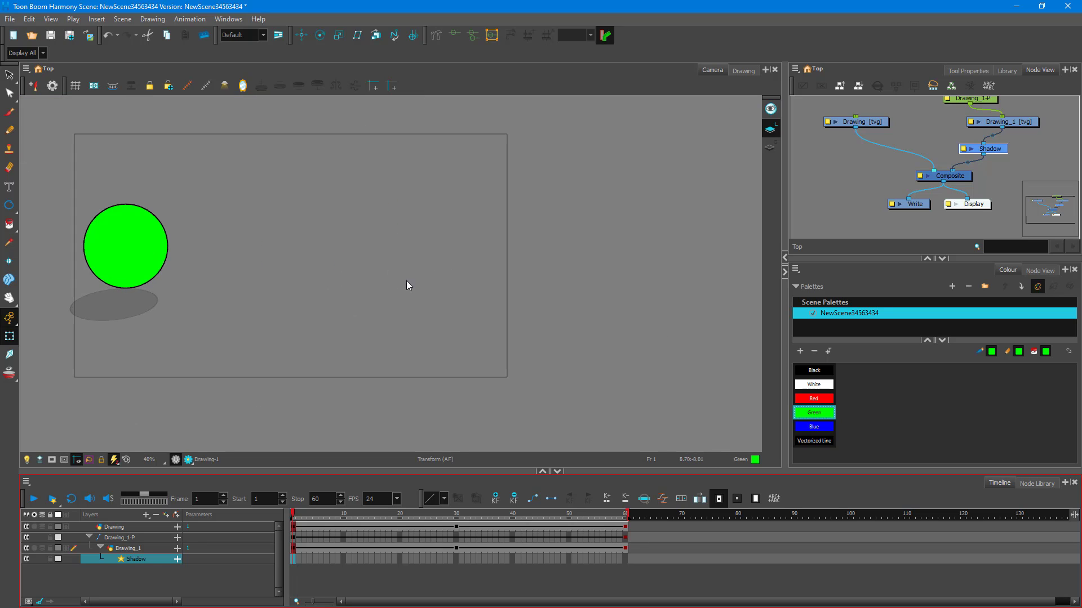
{"action": "left_click", "coordinate": [144, 583]}
{"action": "left_click", "coordinate": [188, 461]}
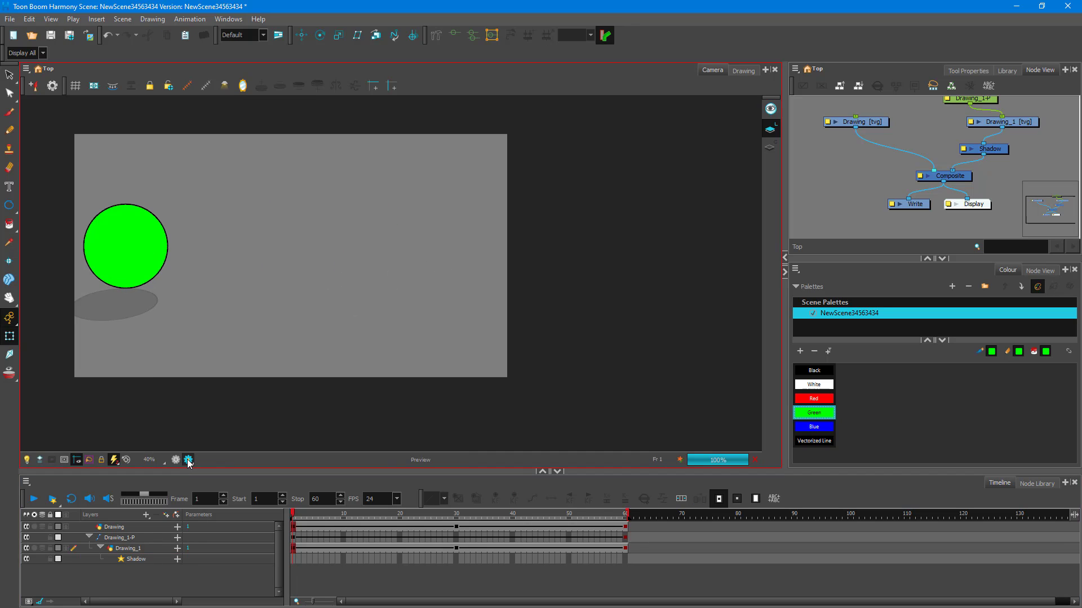
{"action": "left_click", "coordinate": [188, 460]}
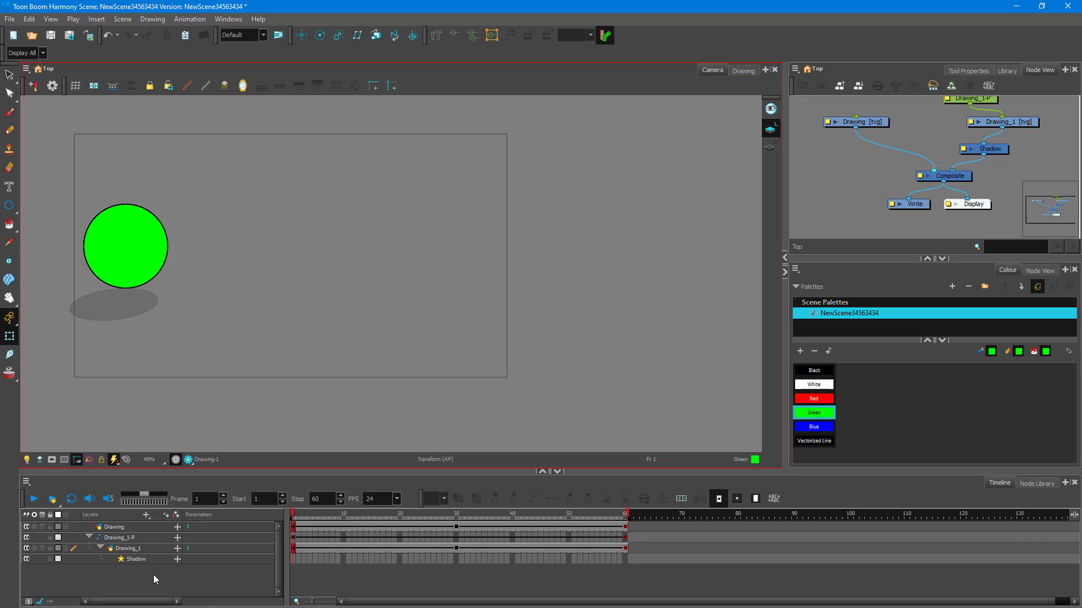
Add a new vector drawing layer with the default name.
{"action": "left_click", "coordinate": [144, 516]}
{"action": "left_click", "coordinate": [211, 517]}
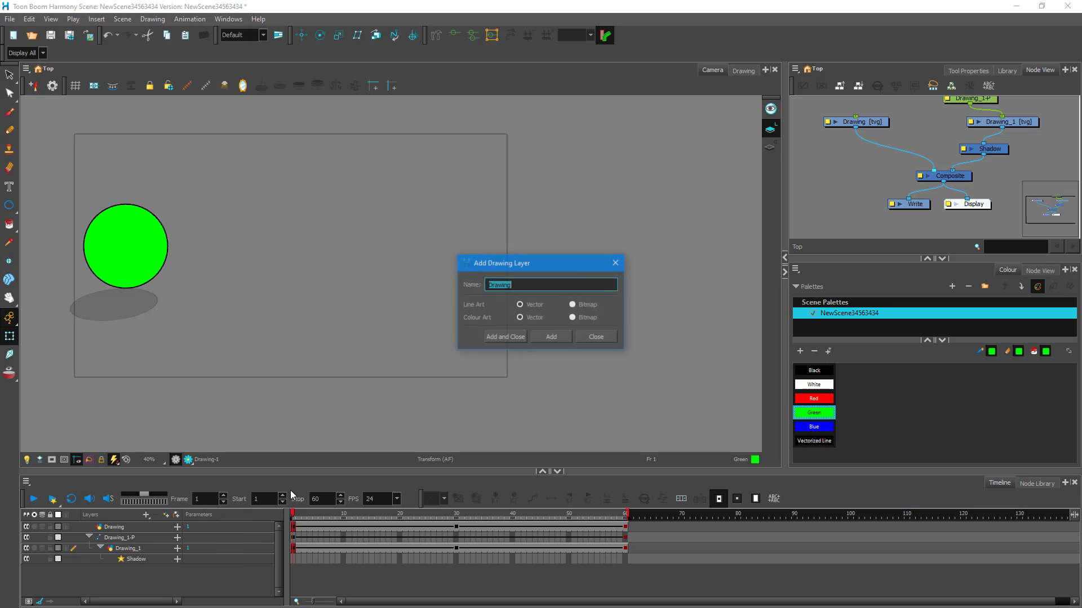
{"action": "left_click", "coordinate": [557, 336]}
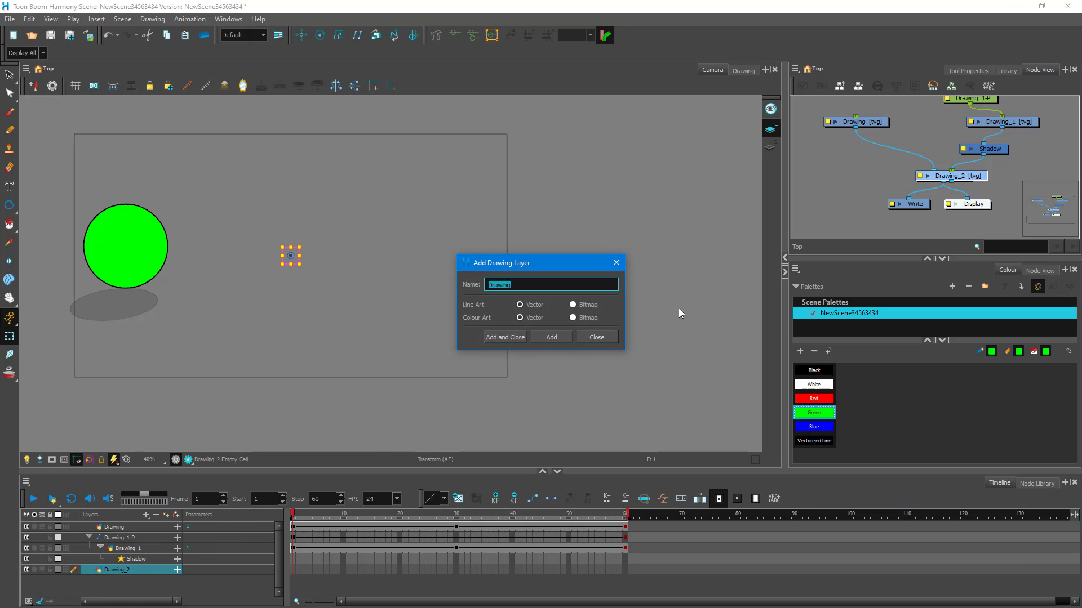
{"action": "left_click", "coordinate": [607, 338]}
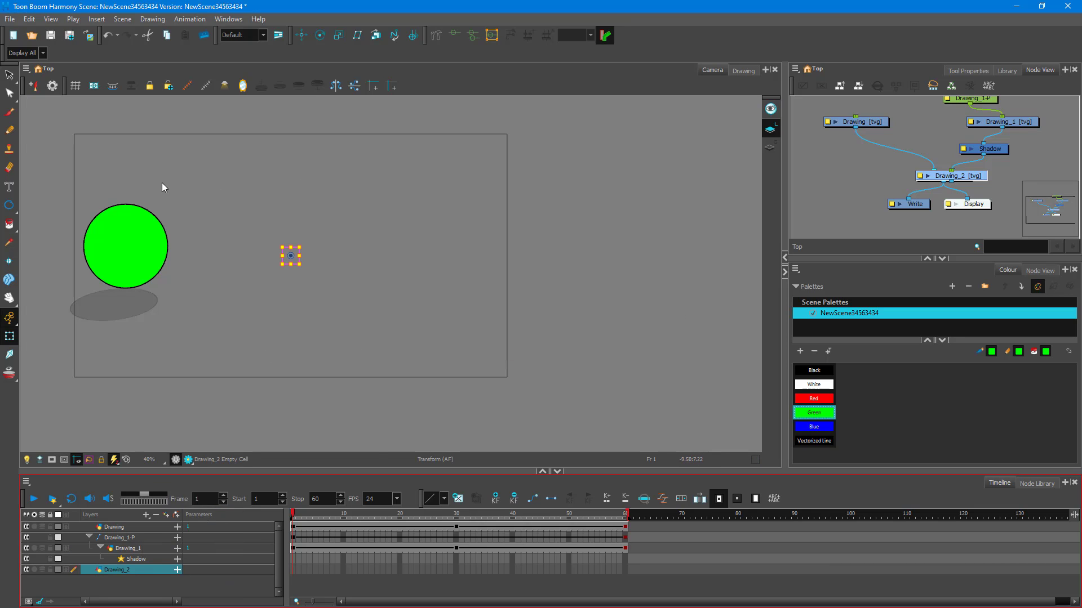
Draw a filled white rectangle slightly larger than the camera frame as a background on the new drawing layer.
{"action": "left_click", "coordinate": [9, 205]}
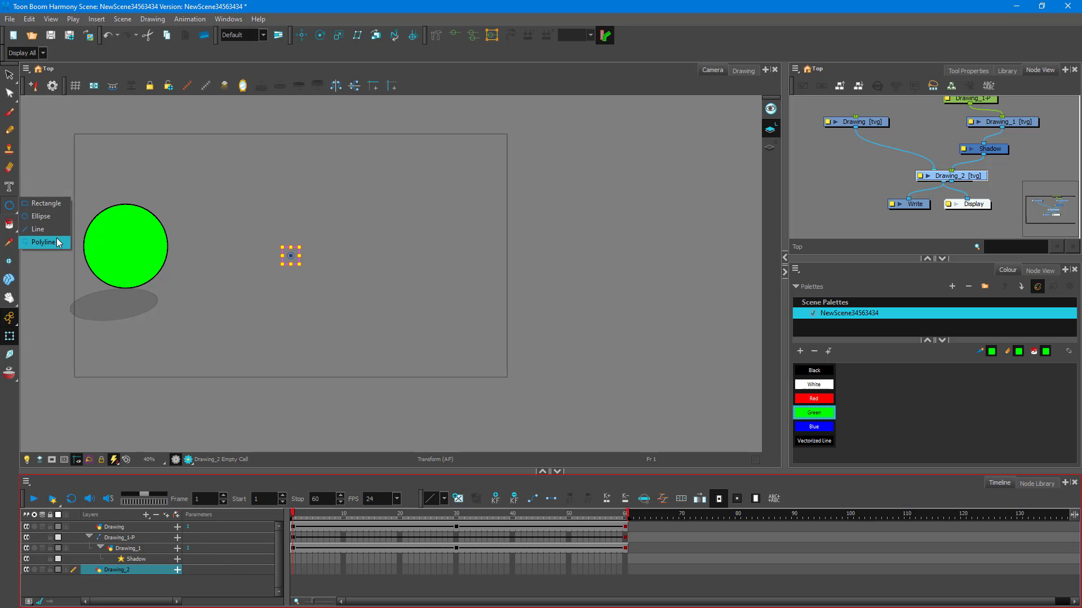
{"action": "left_click", "coordinate": [45, 203]}
{"action": "left_click", "coordinate": [812, 386]}
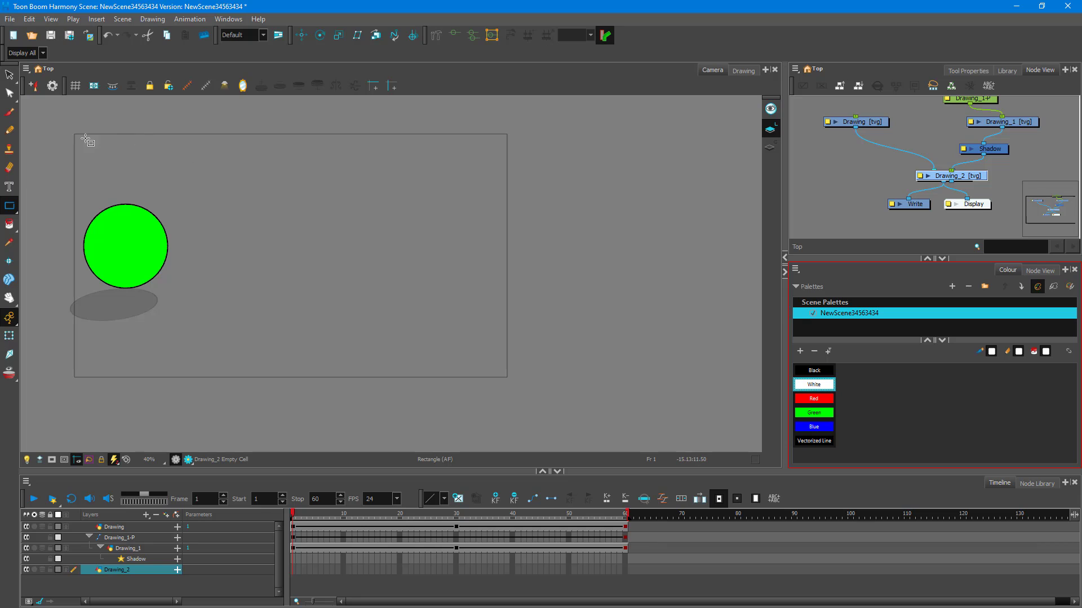
{"action": "mouse_move", "coordinate": [68, 129]}
{"action": "left_mouse_down"}
{"action": "mouse_move", "coordinate": [529, 387]}
{"action": "mouse_move", "coordinate": [514, 386]}
{"action": "left_mouse_up"}
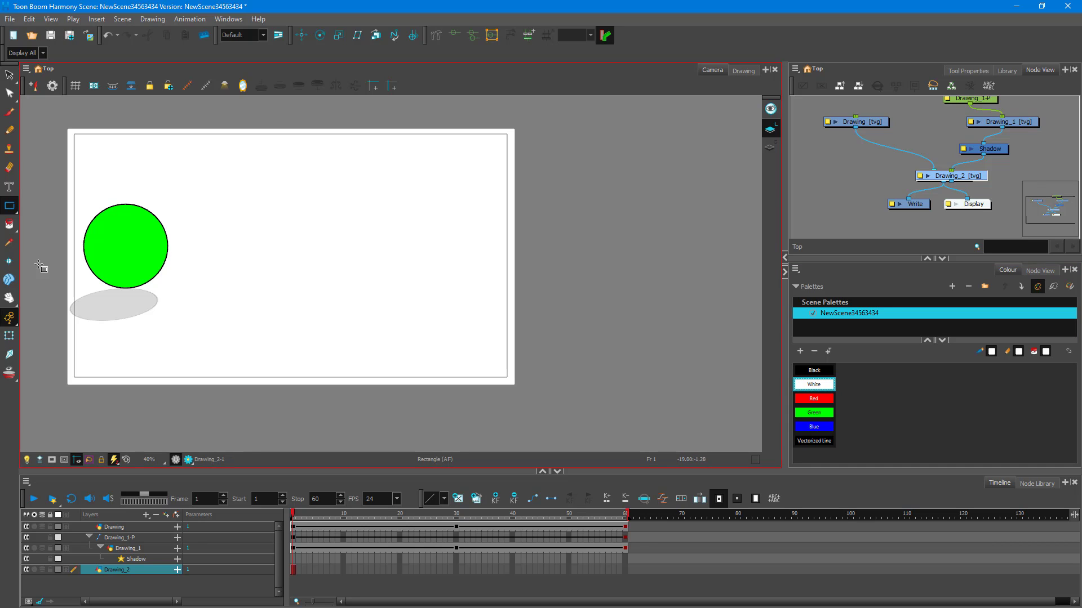
Extend the white background drawing's exposure to frame 60.
{"action": "left_click", "coordinate": [349, 514]}
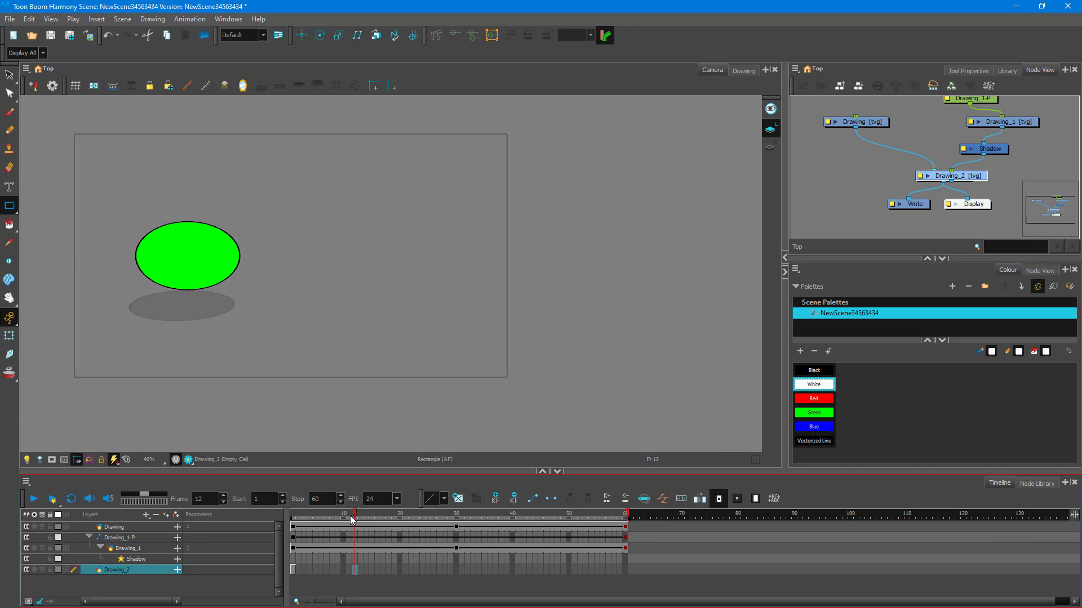
{"action": "left_click_drag", "start_coordinate": [349, 515], "coordinate": [626, 514]}
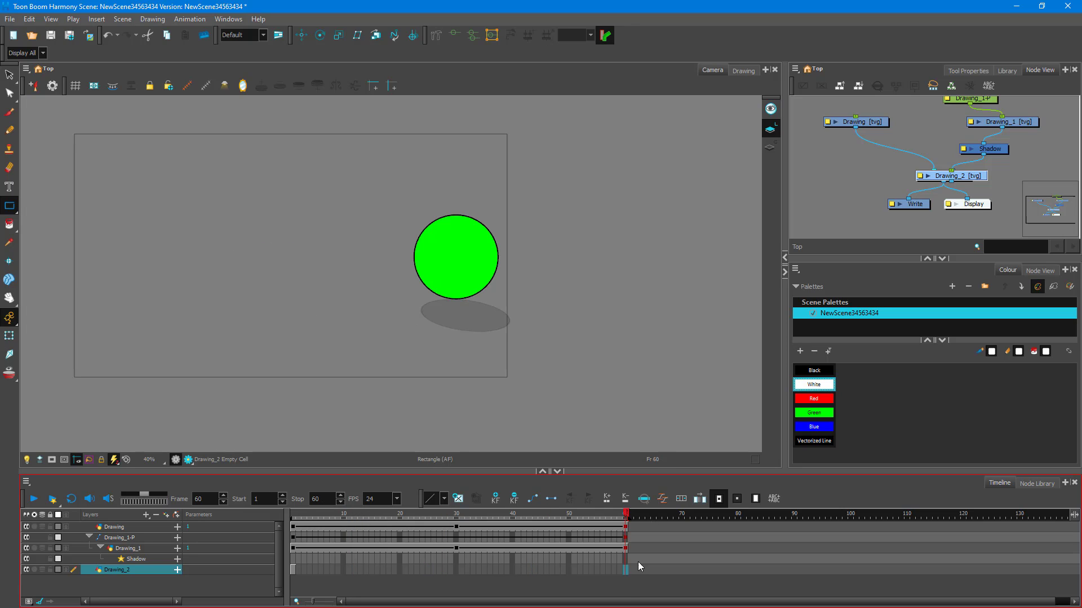
{"action": "key", "text": "F5"}
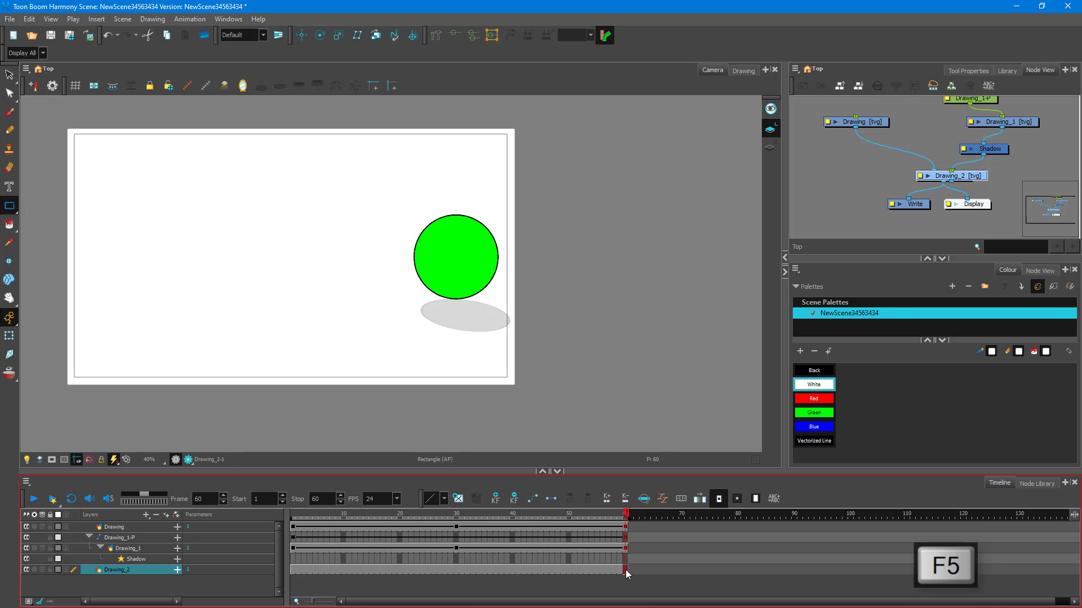
Render the preview at frame 39 and examine the edge of the shadow against the white background up close.
{"action": "left_click_drag", "start_coordinate": [404, 519], "coordinate": [507, 517]}
{"action": "left_click", "coordinate": [187, 460]}
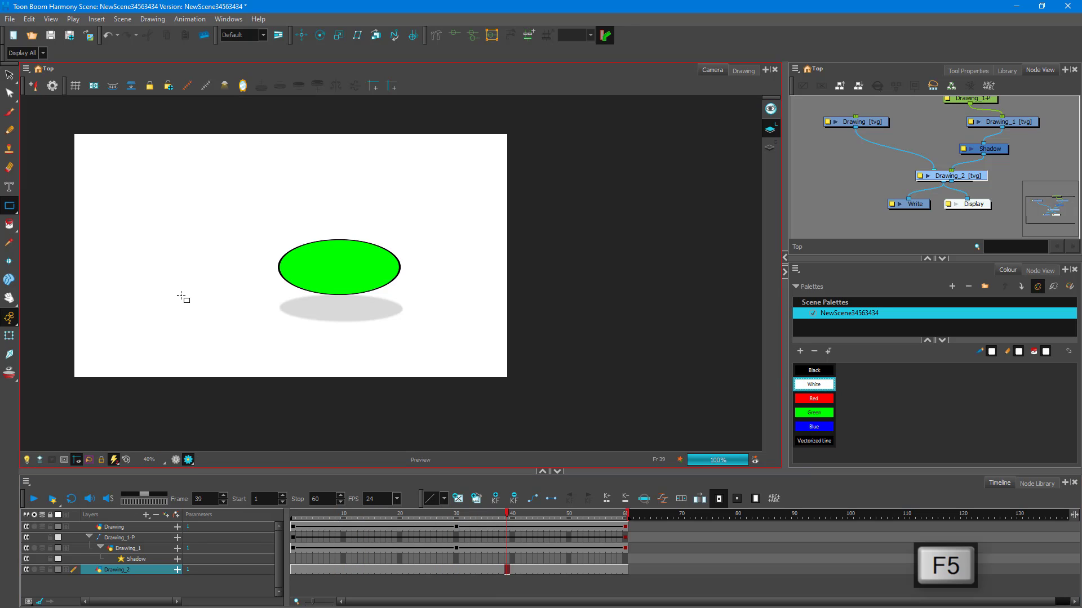
{"action": "scroll", "coordinate": [273, 290], "scroll_direction": "up", "scroll_amount": 3}
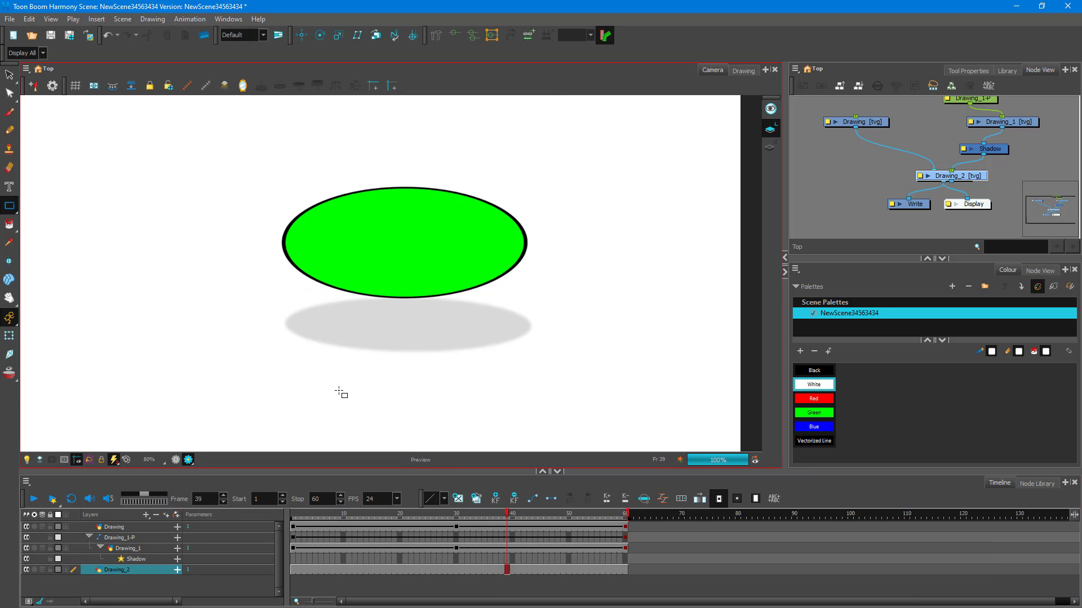
{"action": "scroll", "coordinate": [340, 392], "scroll_direction": "up", "scroll_amount": 4}
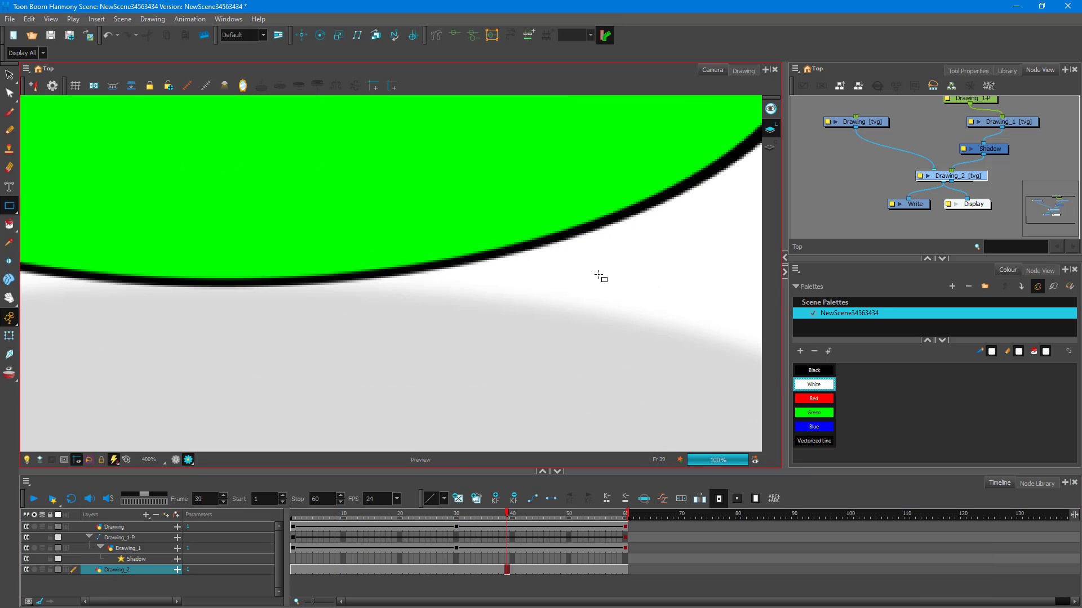
Play and scrub through the animation to examine how the shadow follows the circle, finishing with a closer view at frame 16.
{"action": "scroll", "coordinate": [557, 310], "scroll_direction": "down", "scroll_amount": 4}
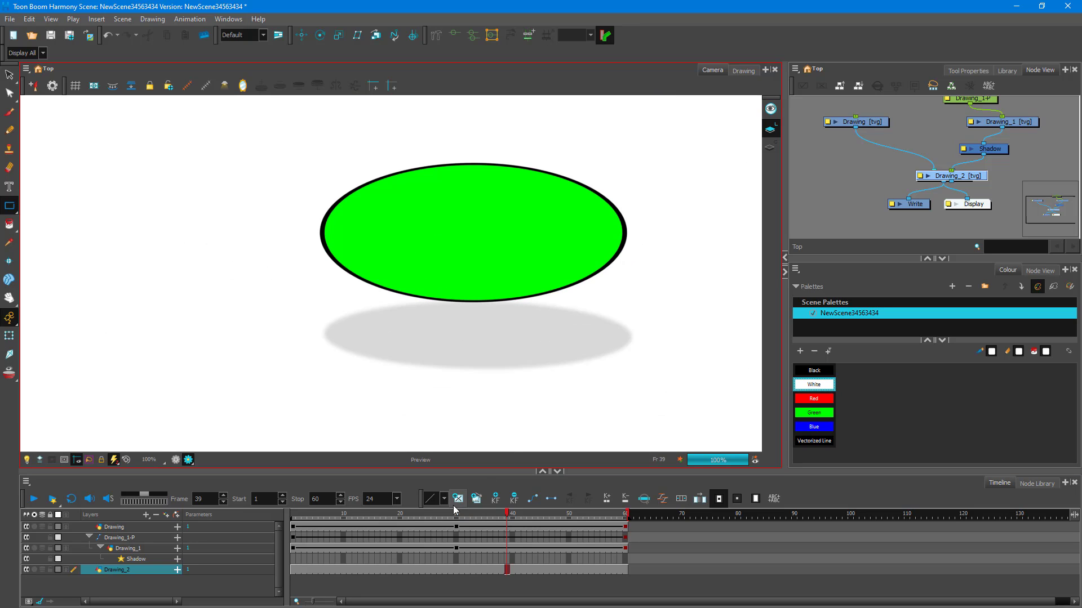
{"action": "left_click", "coordinate": [414, 518]}
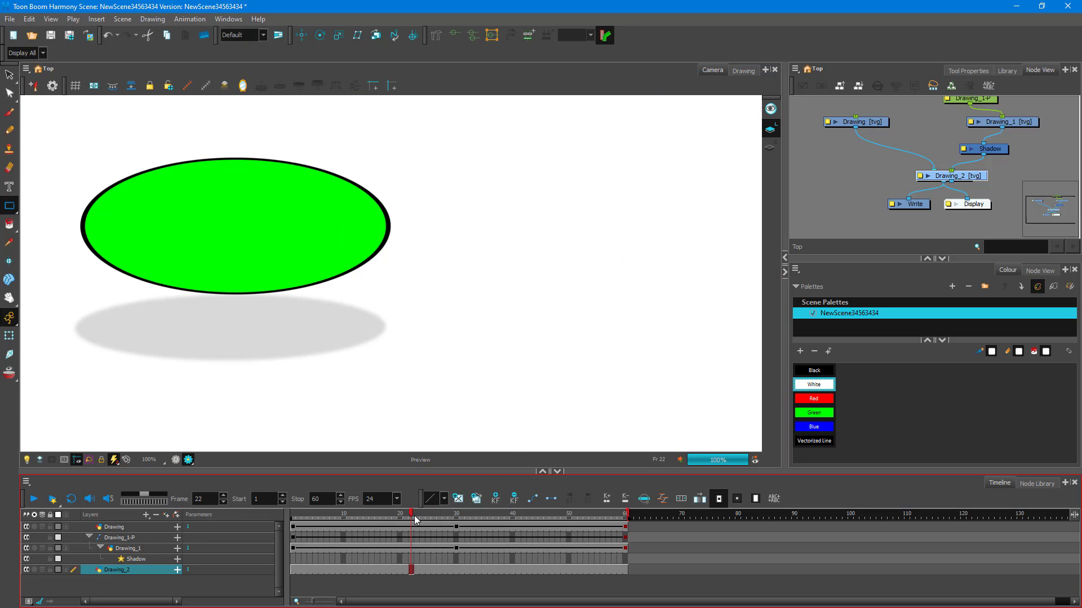
{"action": "left_click_drag", "start_coordinate": [414, 518], "coordinate": [293, 518]}
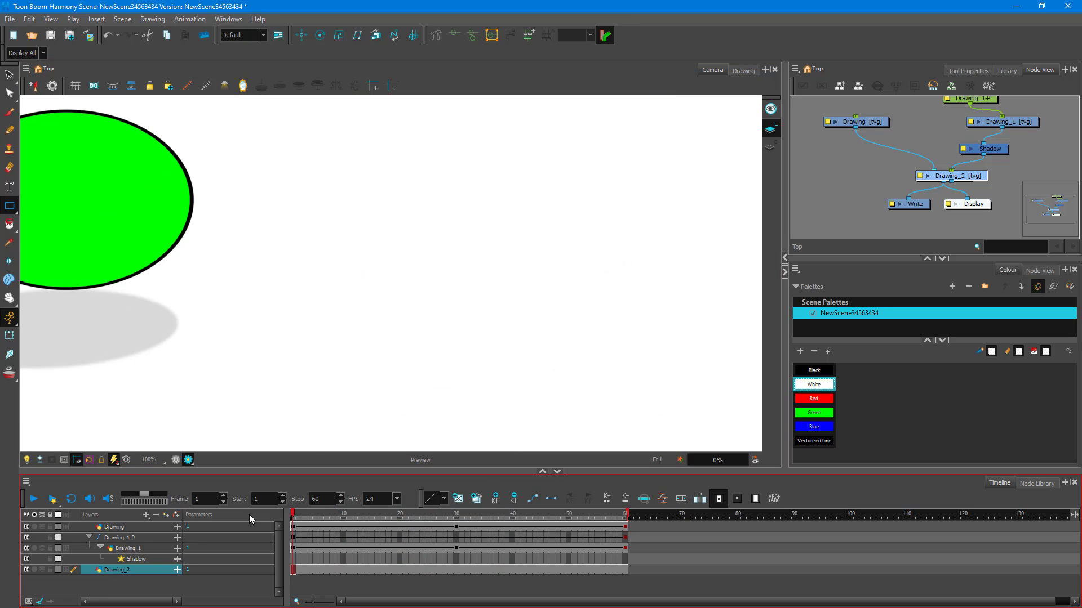
{"action": "scroll", "coordinate": [360, 407], "scroll_direction": "down", "scroll_amount": 2}
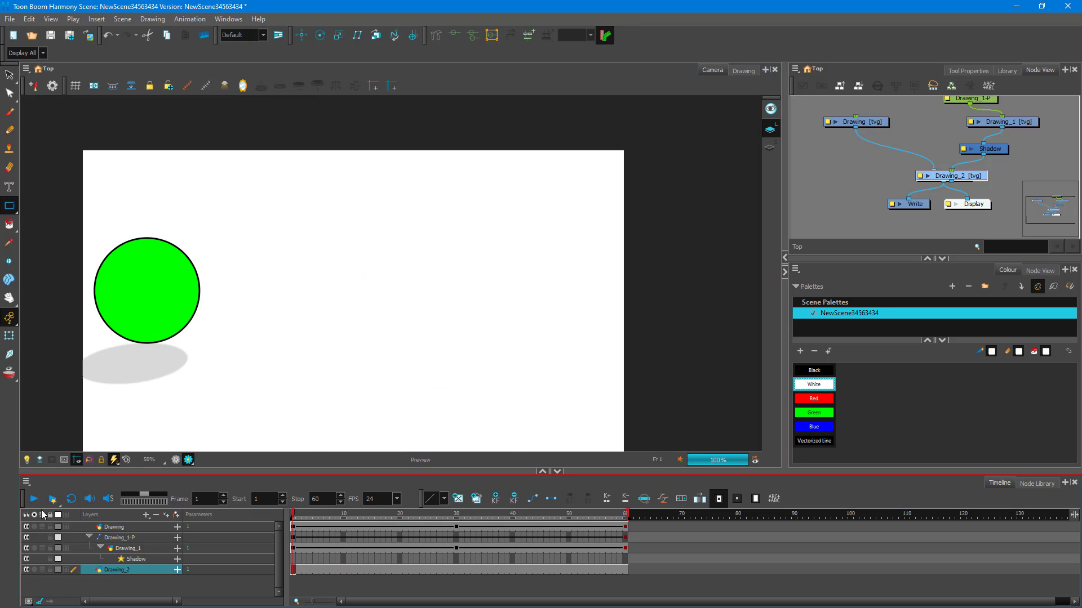
{"action": "left_click", "coordinate": [34, 499]}
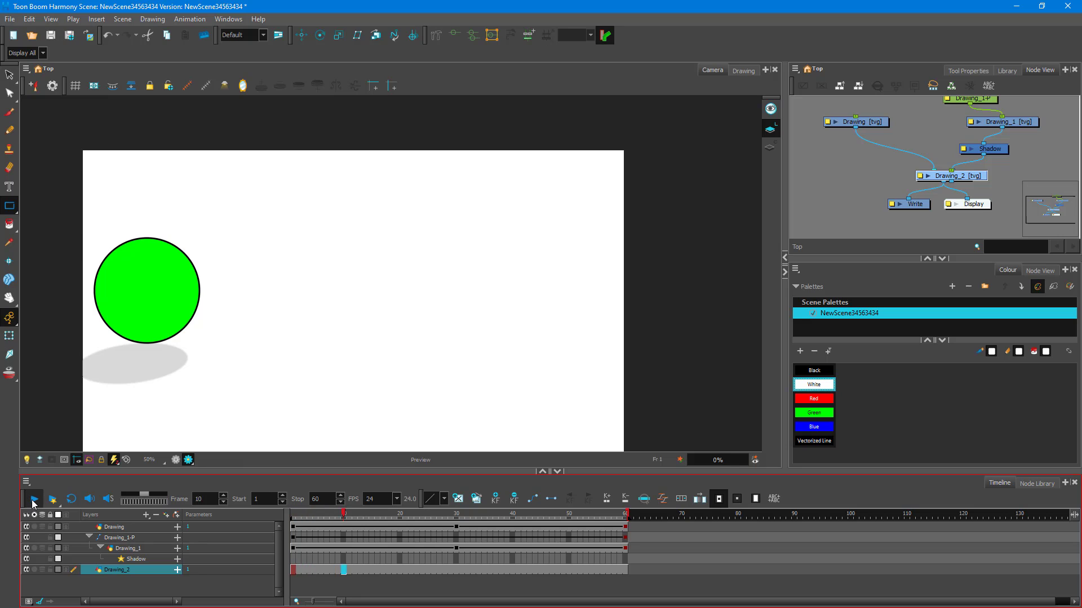
{"action": "left_click", "coordinate": [34, 499]}
{"action": "left_click_drag", "start_coordinate": [471, 516], "coordinate": [614, 515]}
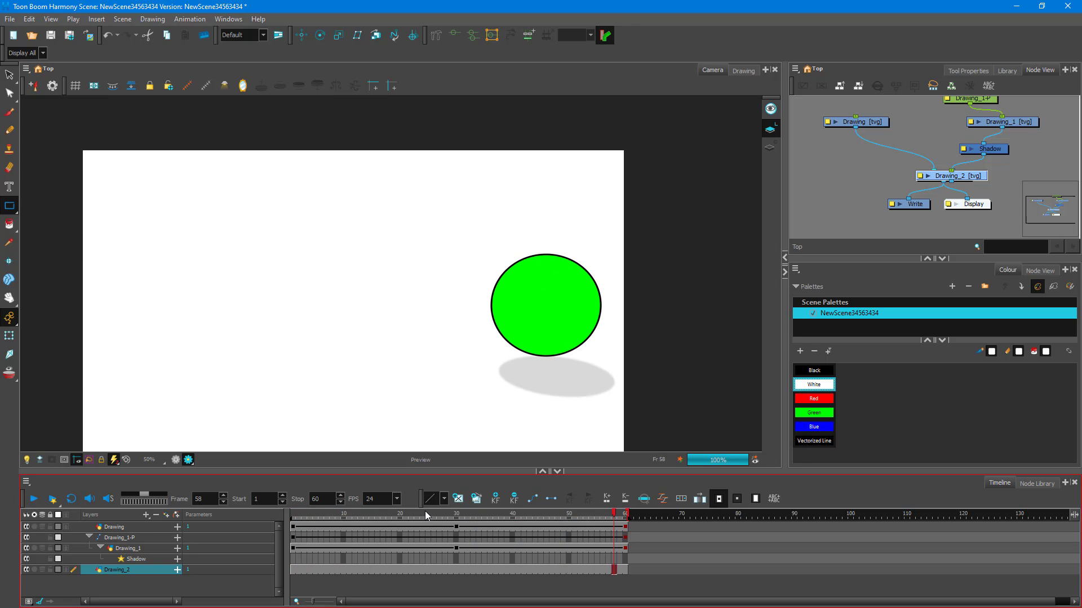
{"action": "left_click_drag", "start_coordinate": [425, 512], "coordinate": [378, 516]}
{"action": "scroll", "coordinate": [242, 315], "scroll_direction": "up", "scroll_amount": 2}
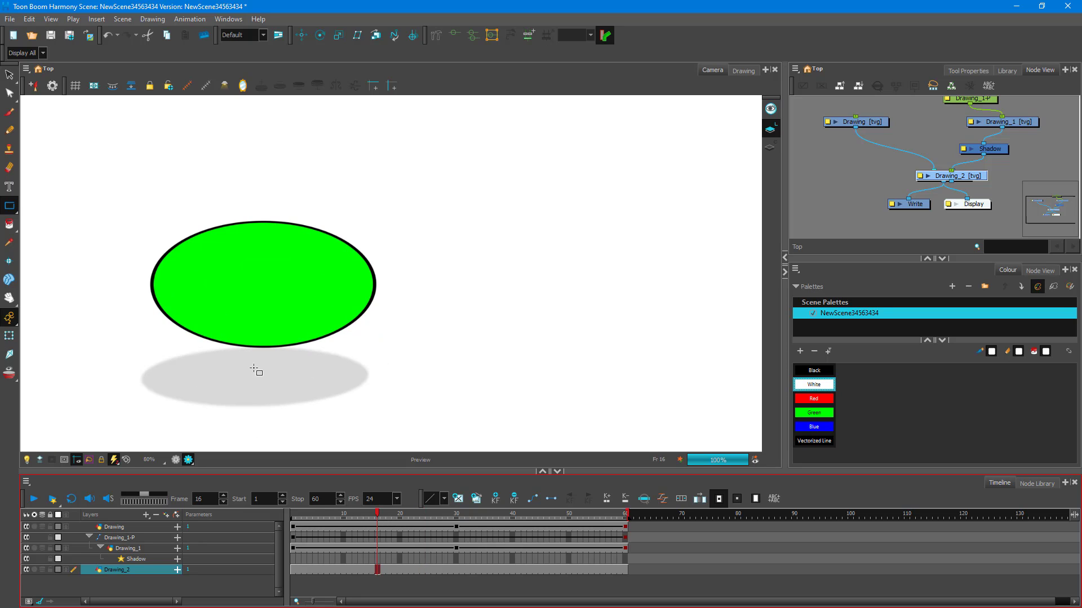
{"action": "scroll", "coordinate": [255, 370], "scroll_direction": "up", "scroll_amount": 2}
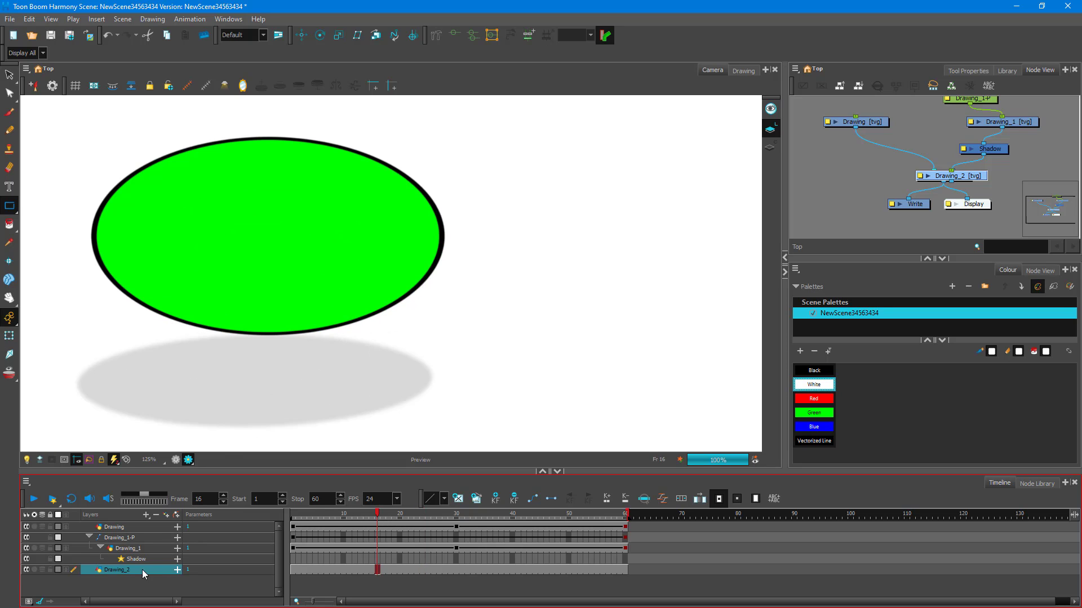
Set the Shadow effect's red colour value to -107 in its layer properties.
{"action": "left_click", "coordinate": [123, 560]}
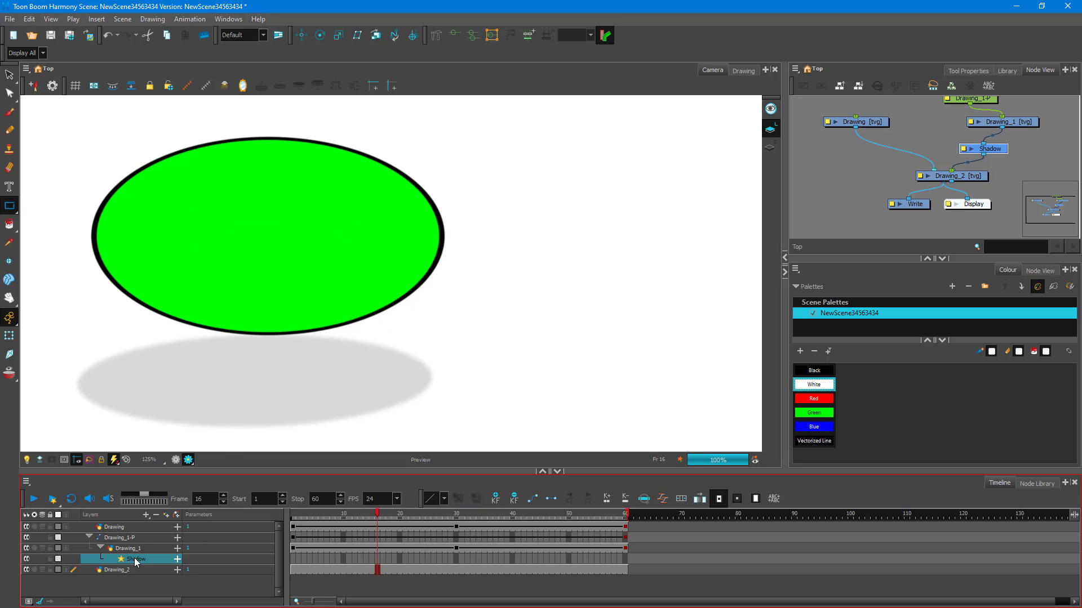
{"action": "double_click", "coordinate": [123, 560]}
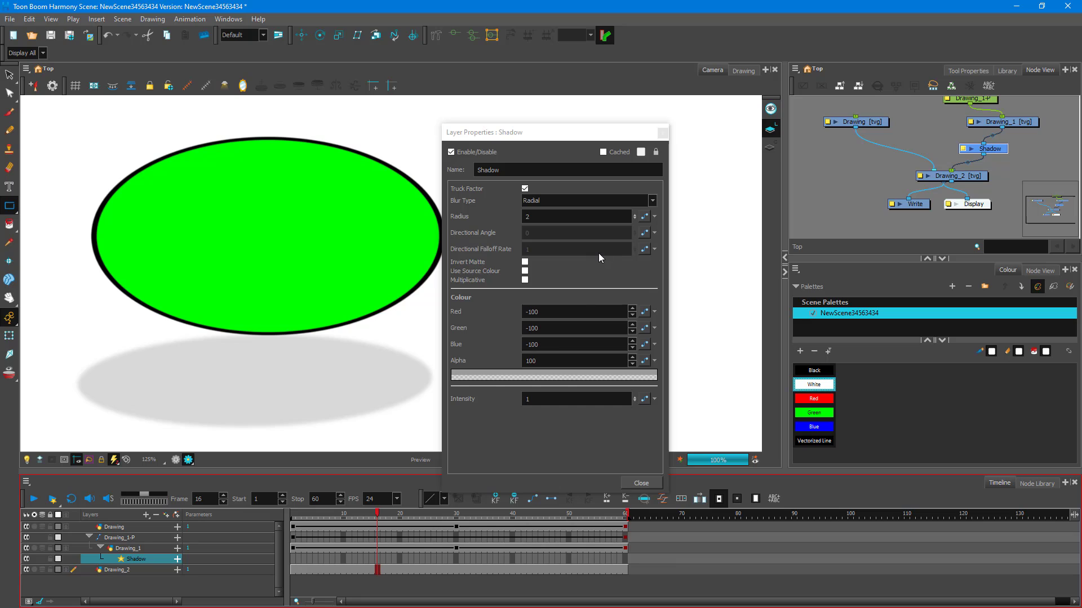
{"action": "left_click", "coordinate": [632, 315]}
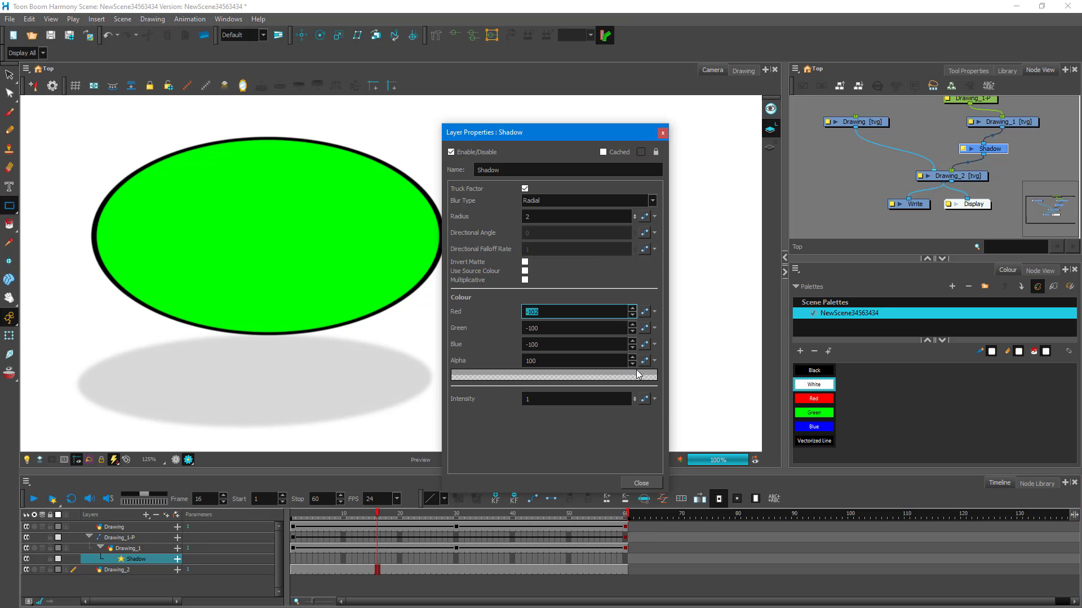
{"action": "left_click", "coordinate": [632, 309]}
{"action": "left_click", "coordinate": [633, 316]}
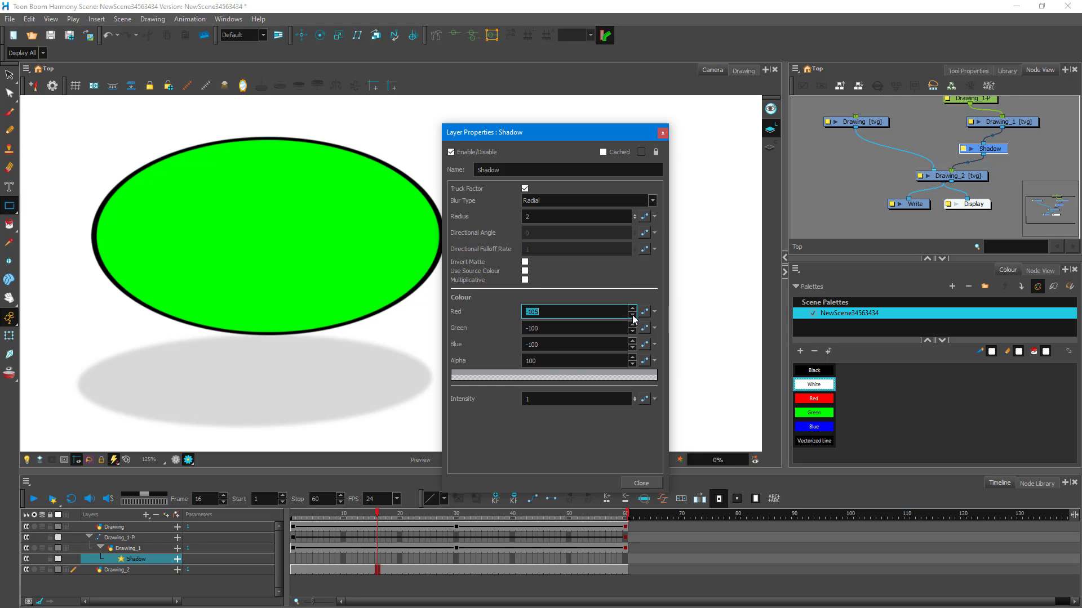
{"action": "left_click", "coordinate": [633, 315]}
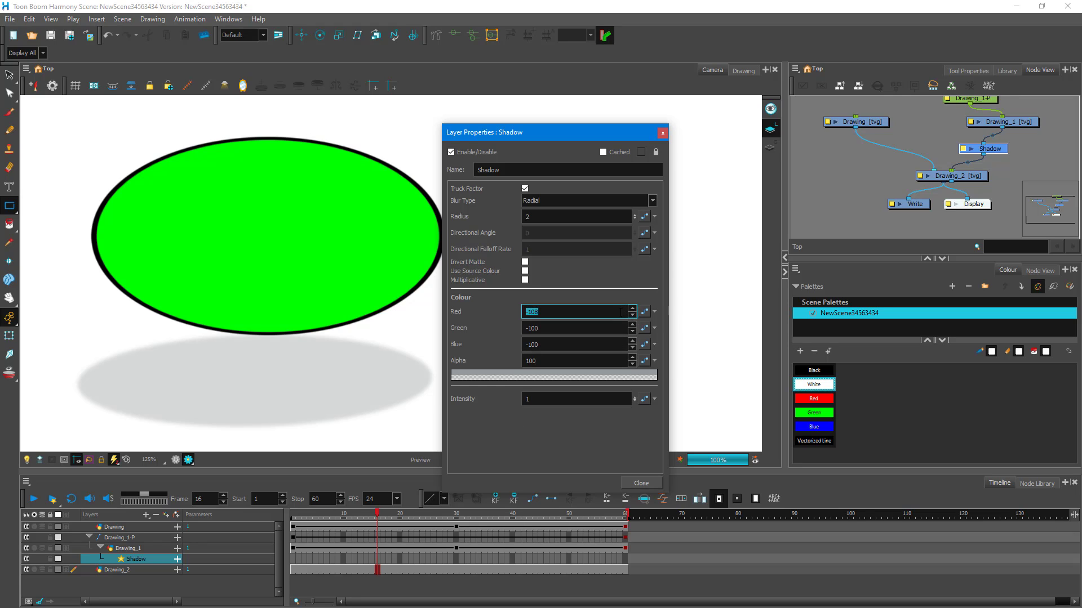
{"action": "left_click", "coordinate": [641, 483]}
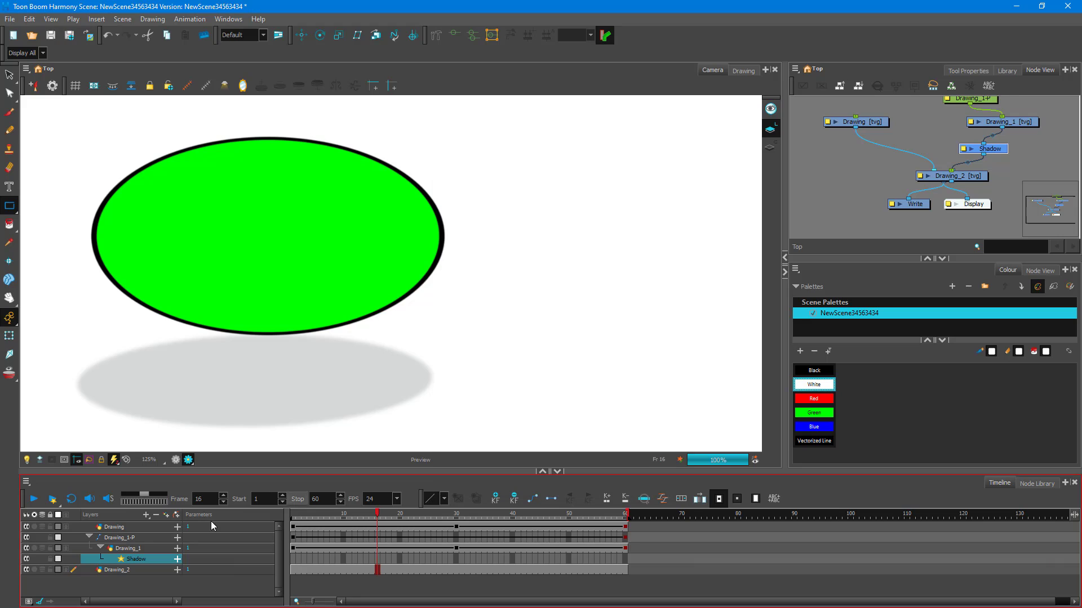
Expand the Shadow effect's timeline parameters and set its red to -33 and green to -200 at frame 16.
{"action": "left_click", "coordinate": [177, 560]}
{"action": "scroll", "coordinate": [180, 562], "scroll_direction": "down", "scroll_amount": 4}
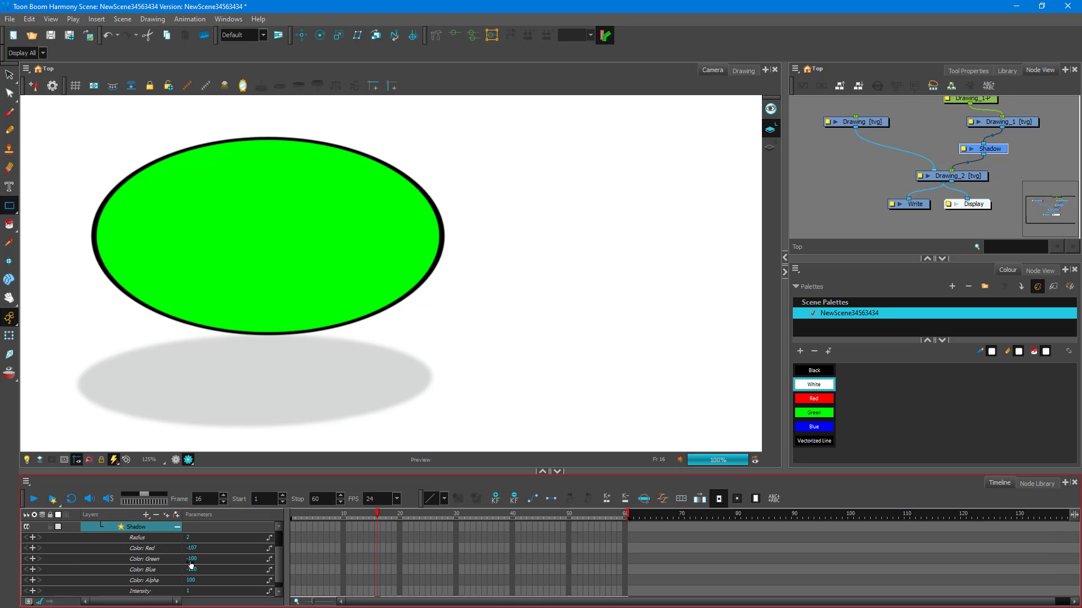
{"action": "left_click_drag", "start_coordinate": [194, 540], "coordinate": [354, 537]}
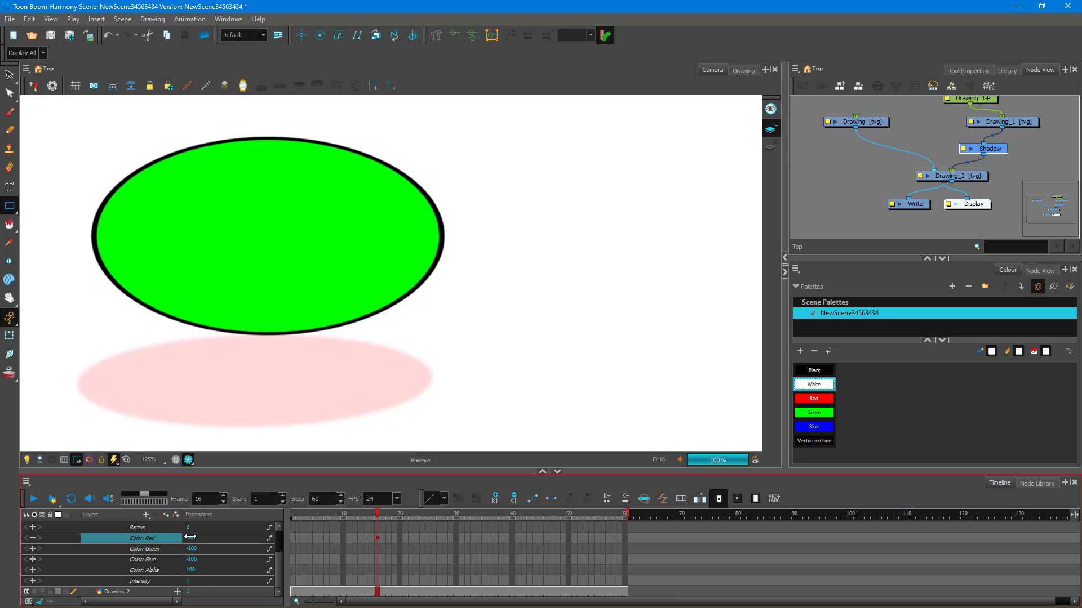
{"action": "left_click_drag", "start_coordinate": [190, 537], "coordinate": [101, 535]}
{"action": "left_click_drag", "start_coordinate": [192, 549], "coordinate": [260, 558]}
{"action": "left_click", "coordinate": [112, 550]}
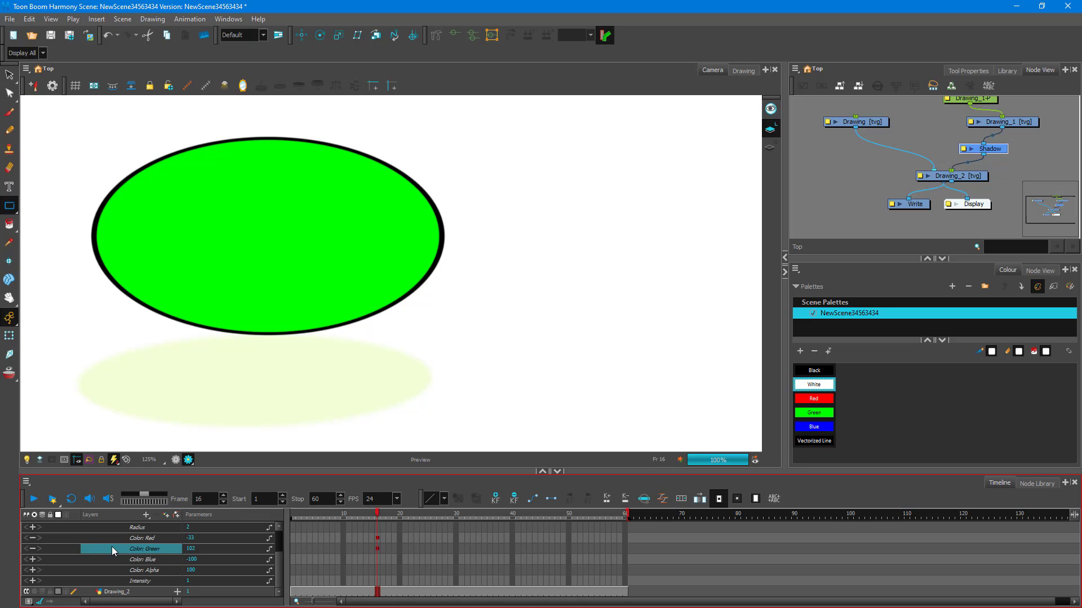
{"action": "left_click", "coordinate": [195, 549]}
{"action": "type", "text": "-200"}
{"action": "key", "text": "Return"}
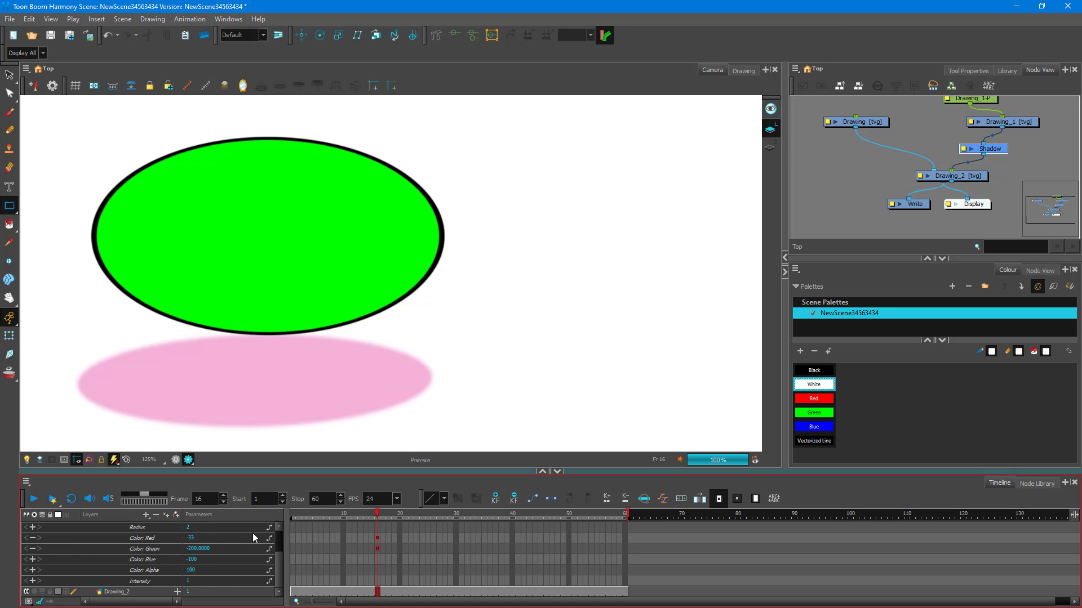
Set the Shadow effect's colour alpha to 203 and its intensity to 1 at frame 16.
{"action": "left_click", "coordinate": [195, 570]}
{"action": "type", "text": "46"}
{"action": "key", "text": "Return"}
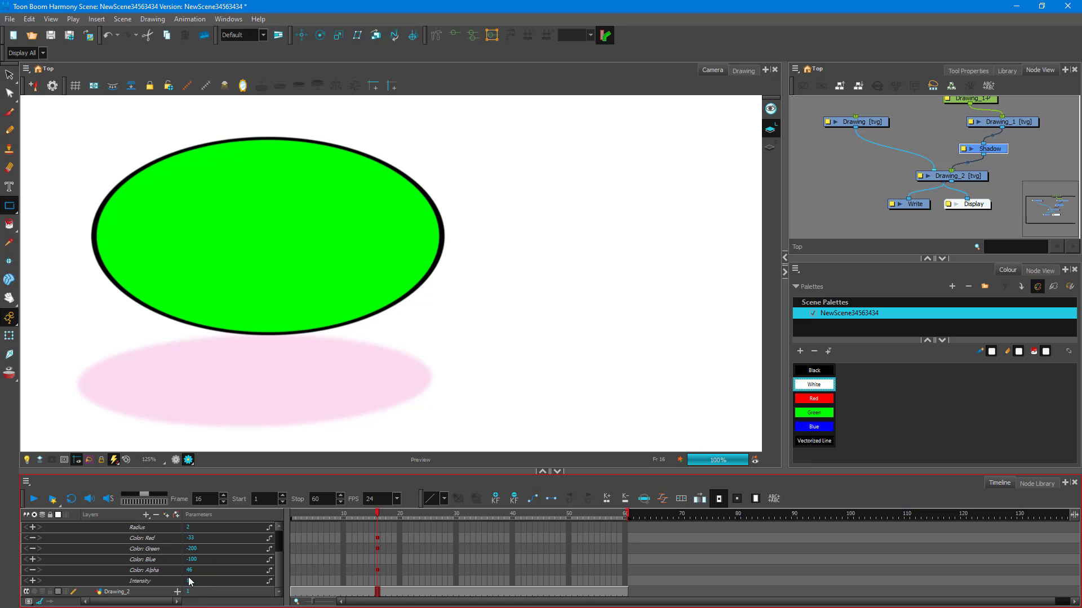
{"action": "left_click_drag", "start_coordinate": [188, 574], "coordinate": [295, 573]}
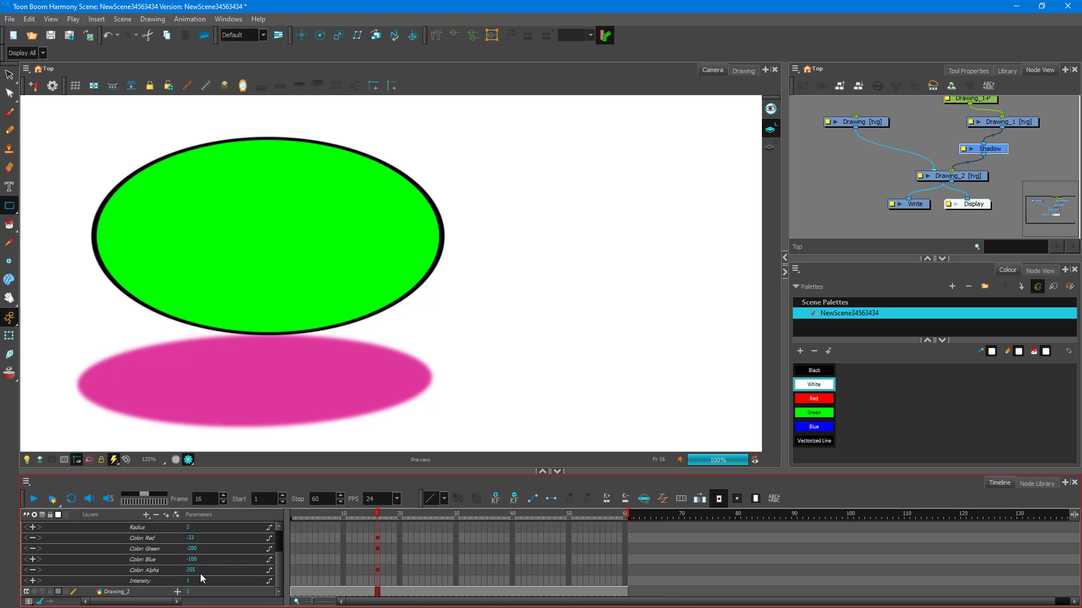
{"action": "left_click_drag", "start_coordinate": [197, 571], "coordinate": [223, 590]}
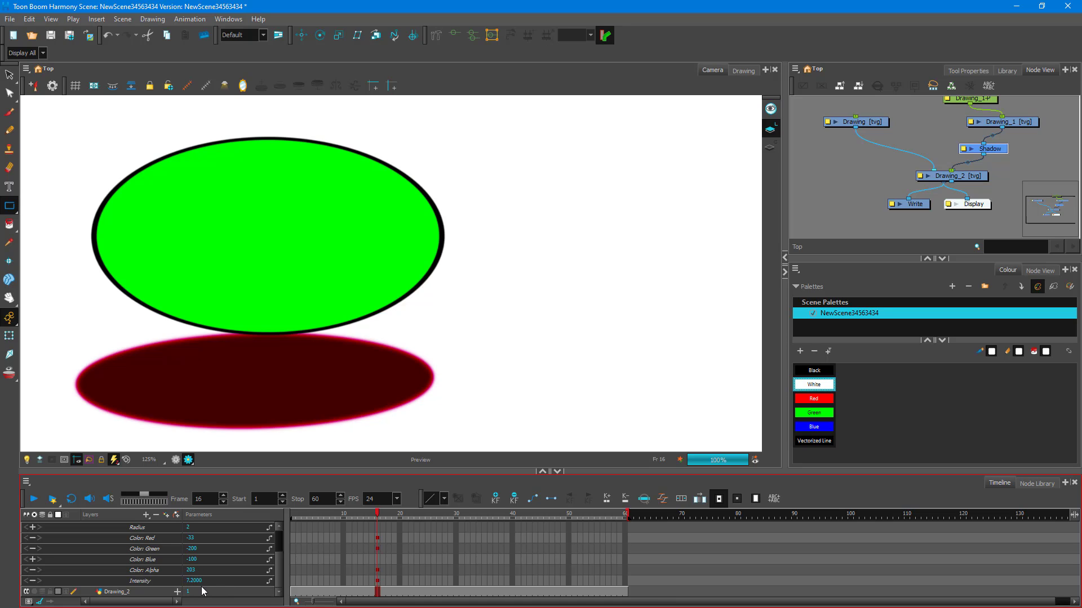
{"action": "left_click", "coordinate": [200, 581]}
{"action": "type", "text": "1"}
{"action": "key", "text": "Return"}
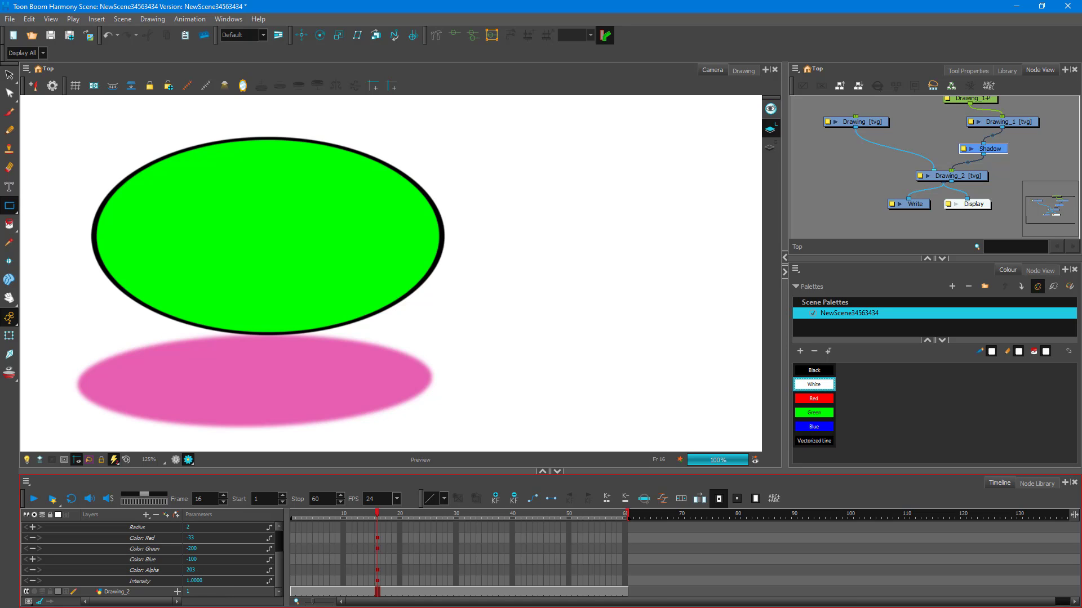
Raise the Shadow effect's radius to about 15 and set its red colour value to 0.
{"action": "scroll", "coordinate": [189, 564], "scroll_direction": "up", "scroll_amount": 1}
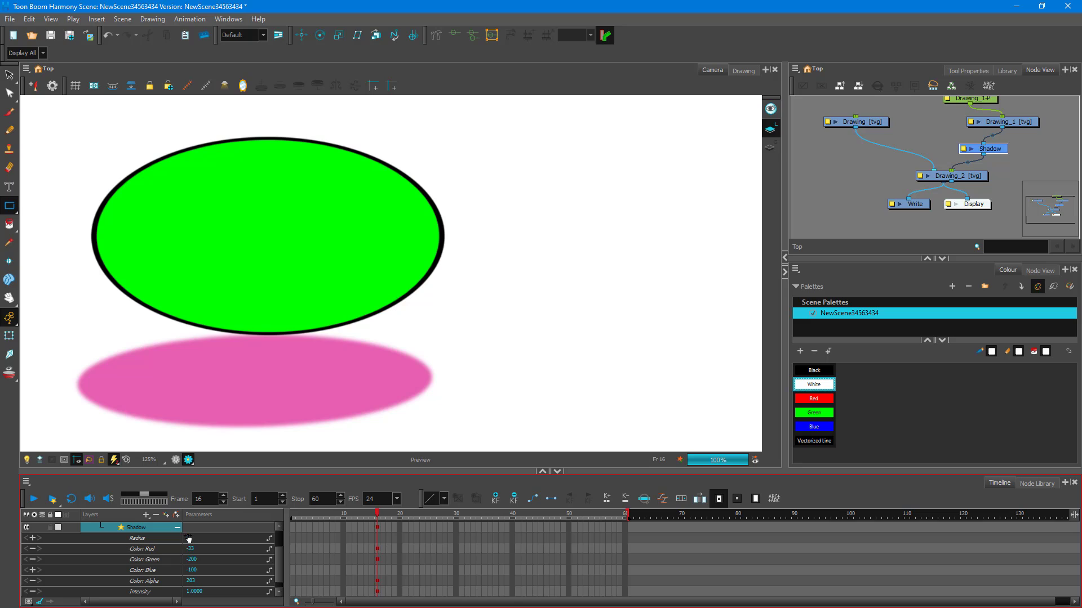
{"action": "left_click_drag", "start_coordinate": [189, 539], "coordinate": [259, 542]}
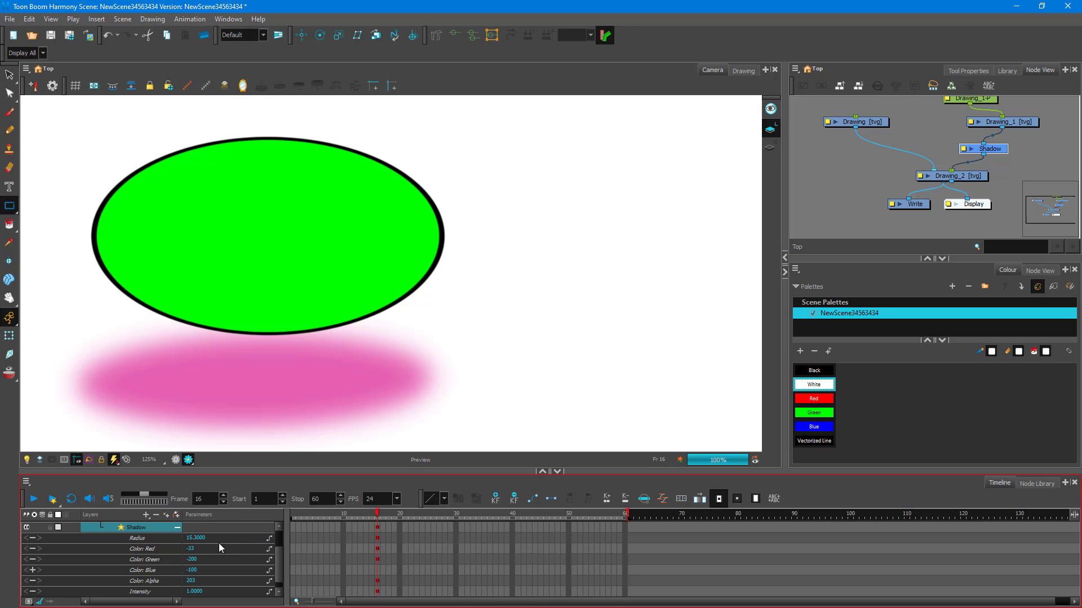
{"action": "left_click", "coordinate": [191, 546]}
{"action": "left_click", "coordinate": [192, 547]}
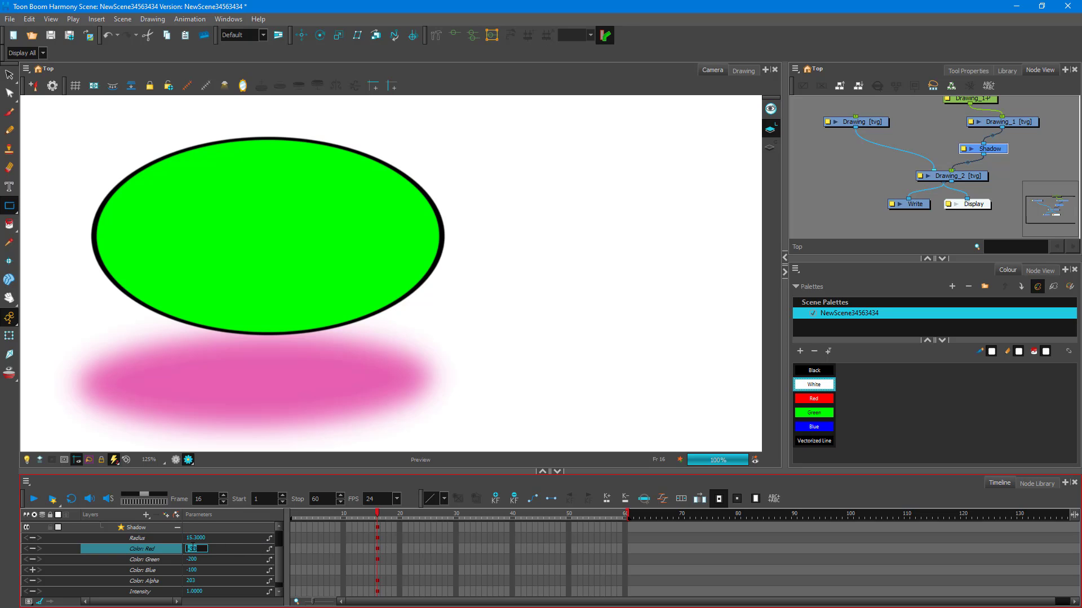
{"action": "type", "text": "0"}
{"action": "key", "text": "Return"}
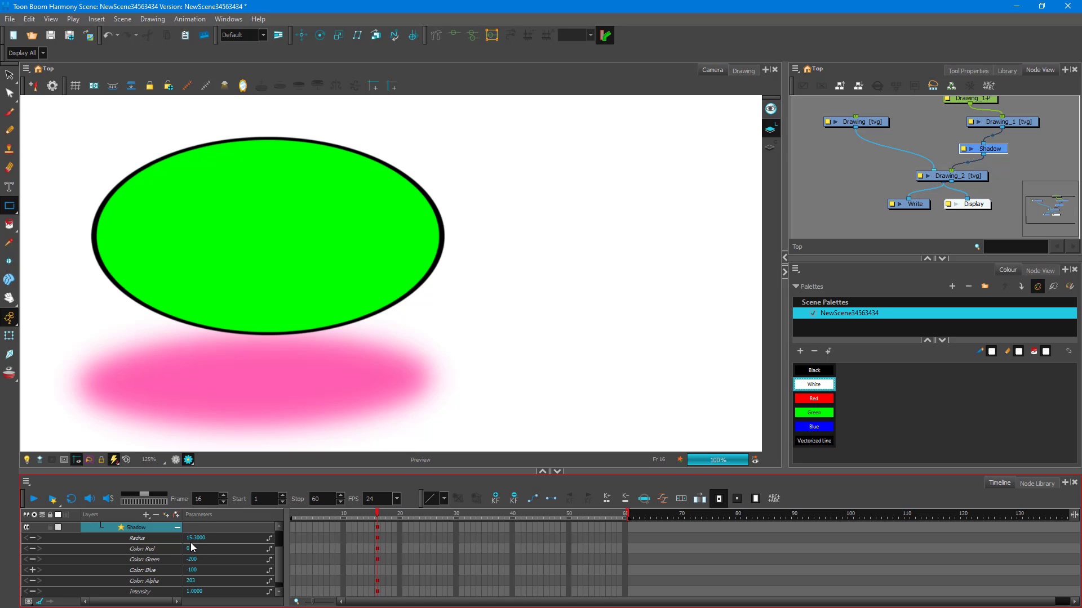
Set the Shadow effect's radius to 0 and inspect the shadow's edge up close.
{"action": "left_click", "coordinate": [194, 539]}
{"action": "type", "text": "1"}
{"action": "key", "text": "Return"}
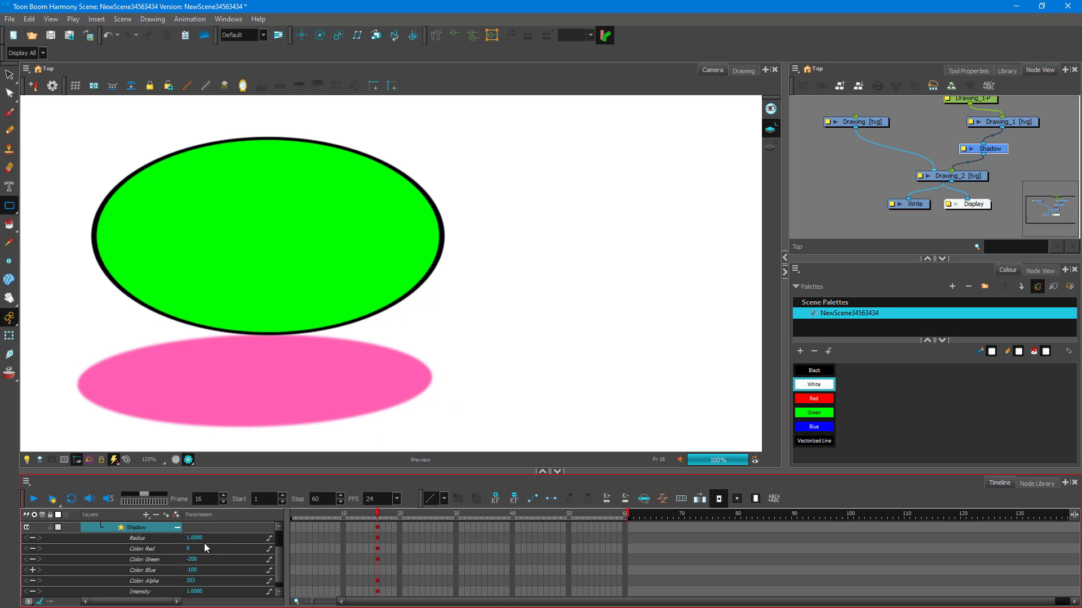
{"action": "left_click", "coordinate": [197, 540]}
{"action": "left_click", "coordinate": [197, 539]}
{"action": "type", "text": "0"}
{"action": "key", "text": "Return"}
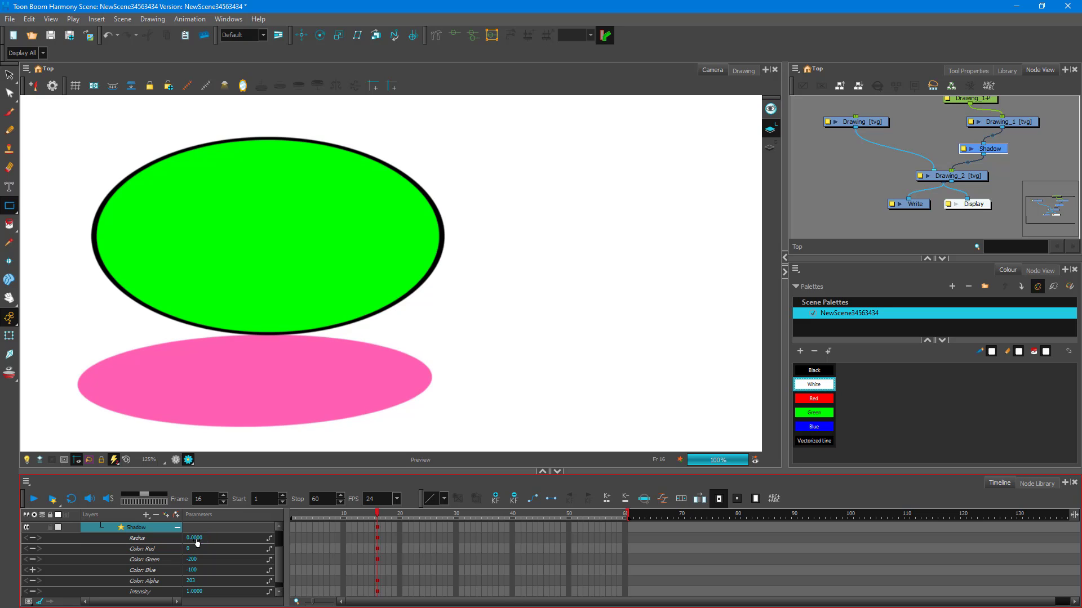
{"action": "scroll", "coordinate": [531, 444], "scroll_direction": "up", "scroll_amount": 7}
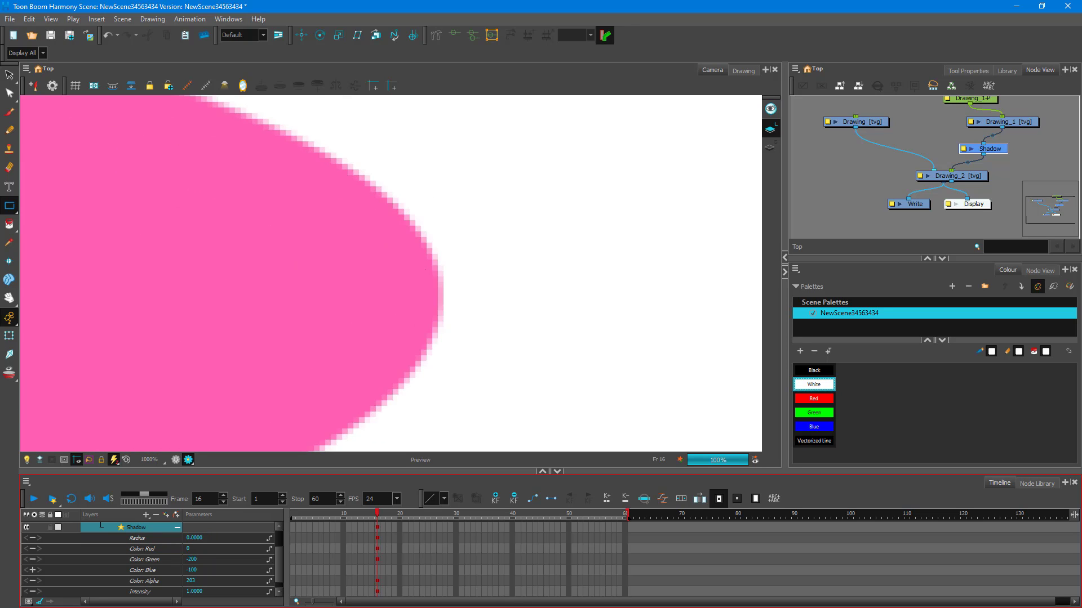
{"action": "scroll", "coordinate": [421, 261], "scroll_direction": "down", "scroll_amount": 11}
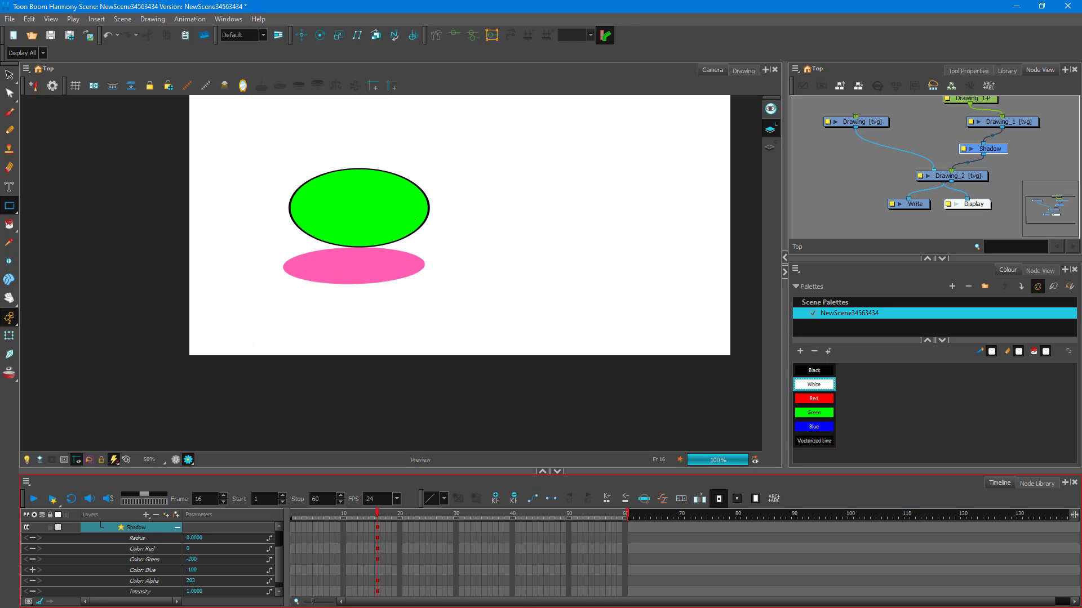
Scrub the animation to frames 58 and 51 to check the recoloured shadow beneath the circle.
{"action": "scroll", "coordinate": [414, 219], "scroll_direction": "up", "scroll_amount": 2}
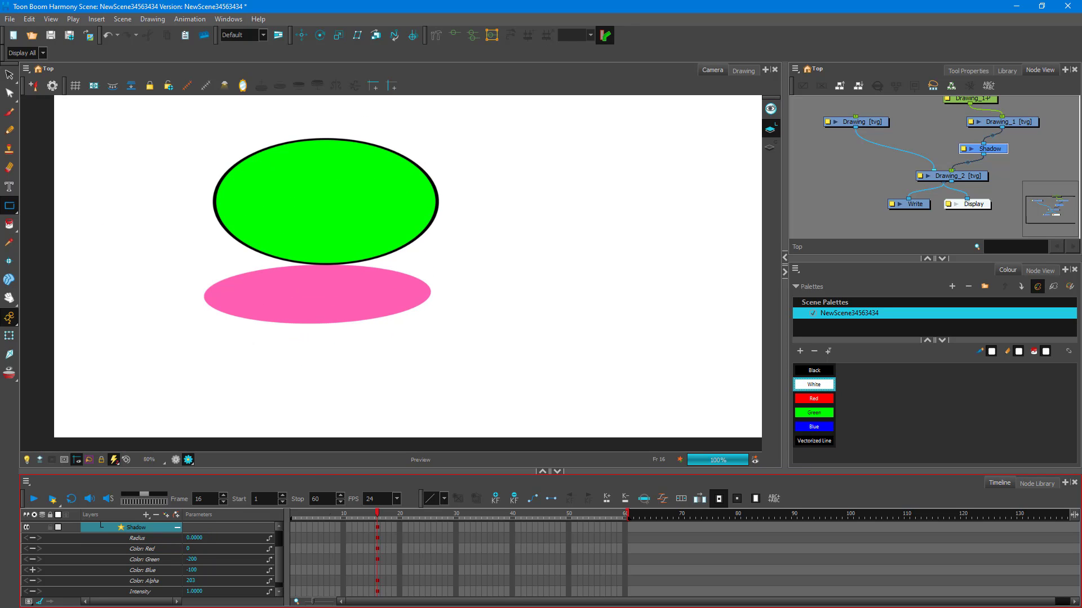
{"action": "left_click_drag", "start_coordinate": [377, 514], "coordinate": [574, 514]}
{"action": "scroll", "coordinate": [597, 393], "scroll_direction": "down", "scroll_amount": 6}
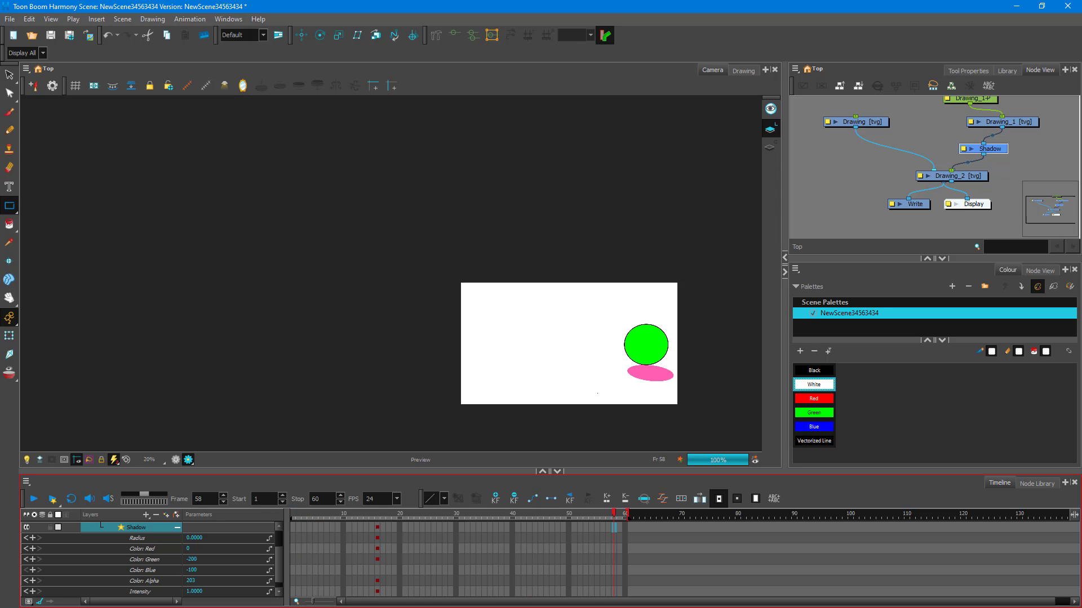
{"action": "scroll", "coordinate": [655, 399], "scroll_direction": "up", "scroll_amount": 2}
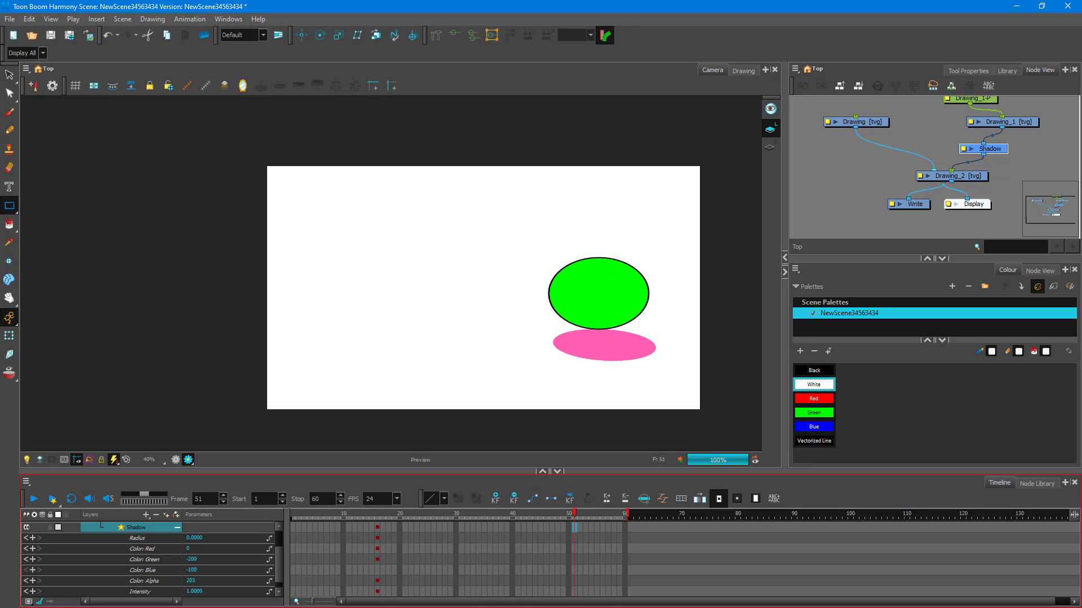